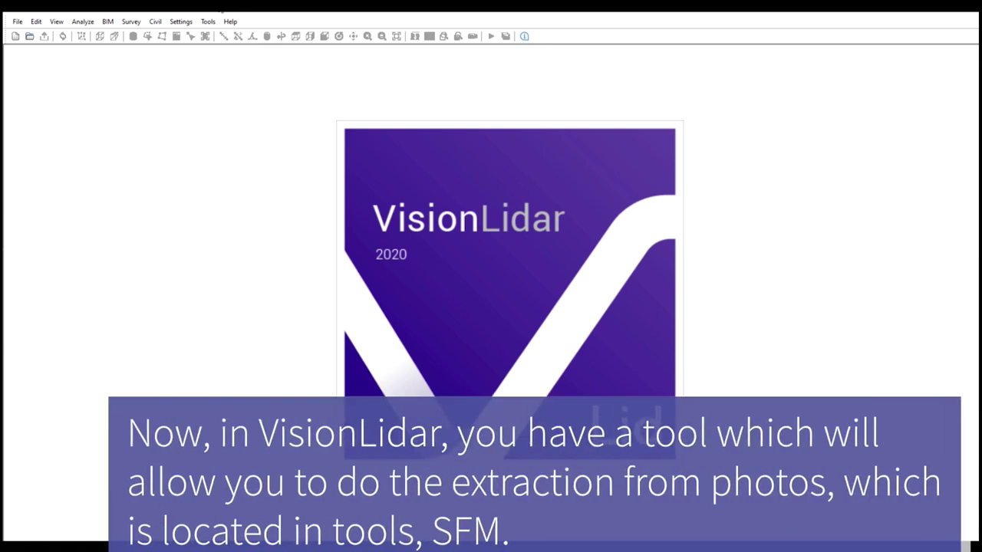
Start a new SFM 3D reconstruction and paste in the chateau image folder path.
left_click(206, 21)
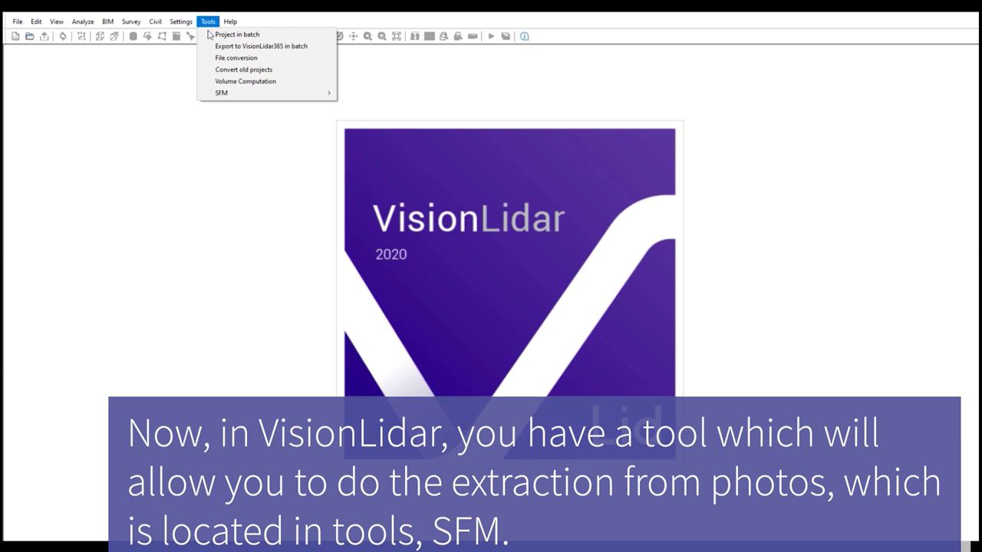
mouse_move(226, 93)
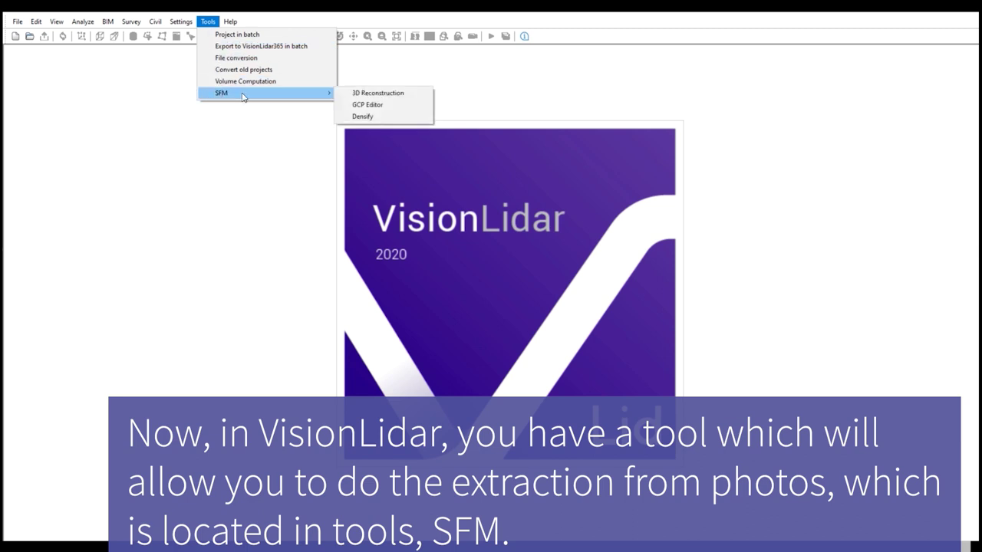
left_click(385, 93)
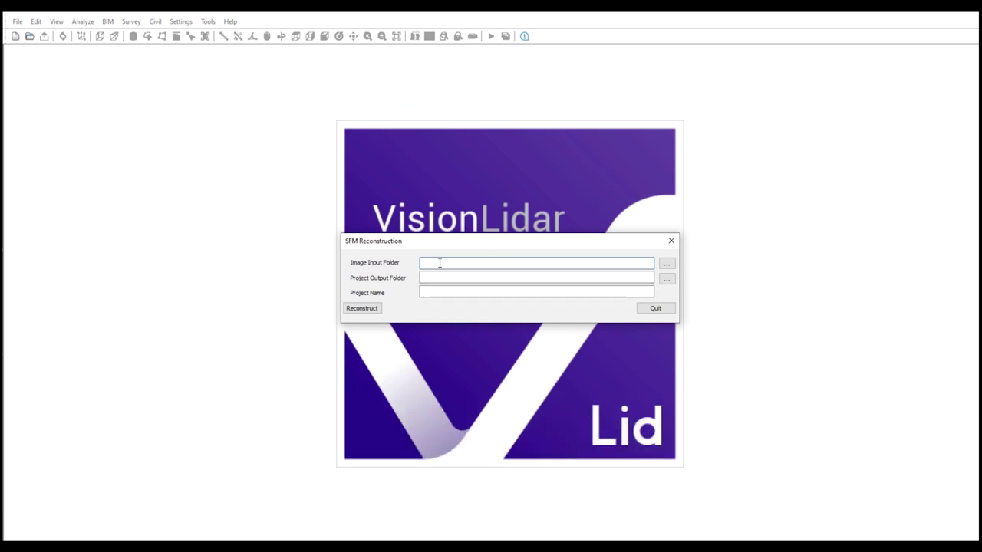
type("C:\\Users\\pc-058\\Desktop\\images_for_SFM\\chateau")
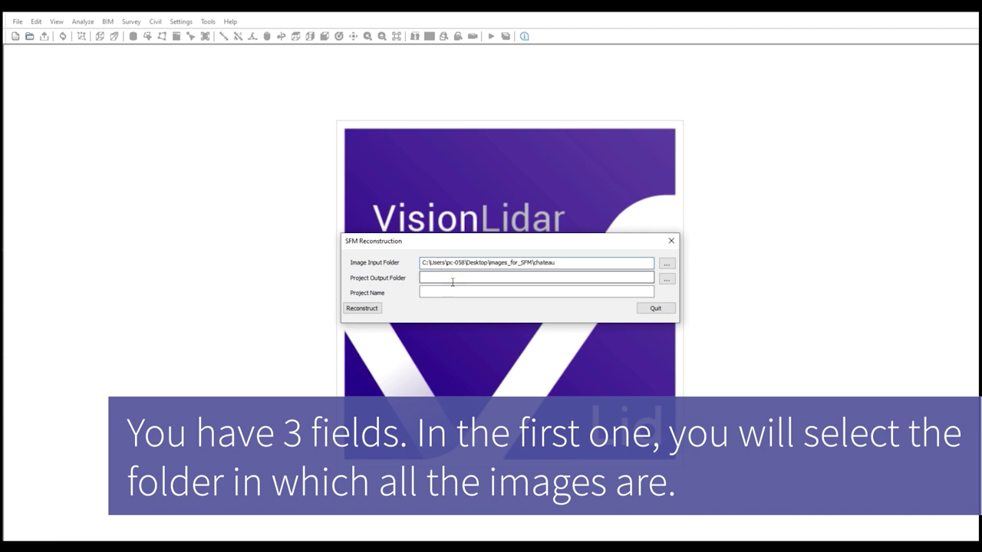
left_click(452, 278)
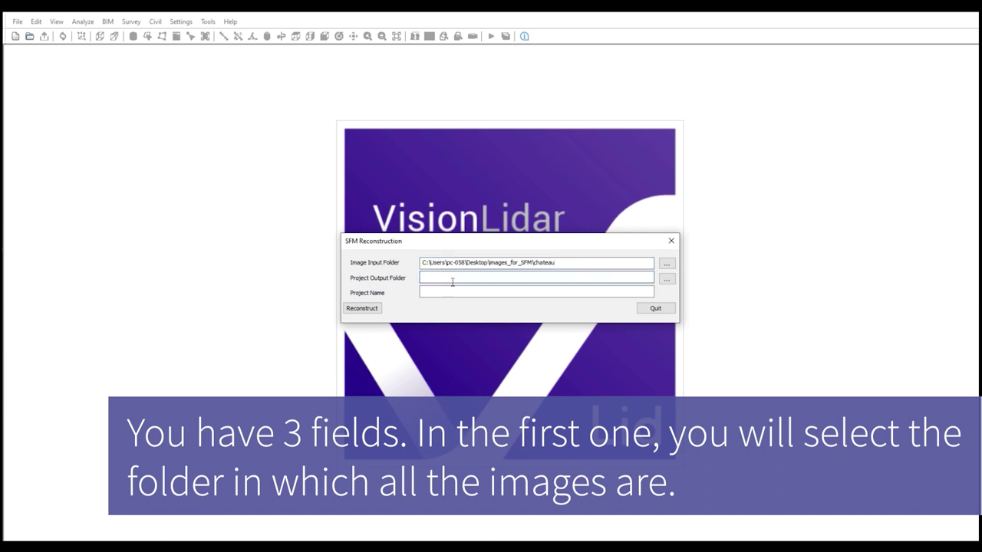
type("C:\\Users\\pc-058\\Desktop\\images_for_SFM\\chateau")
Set the output to the chateau Pointcloud folder, name the project Chateau, and reconstruct.
left_click(270, 537)
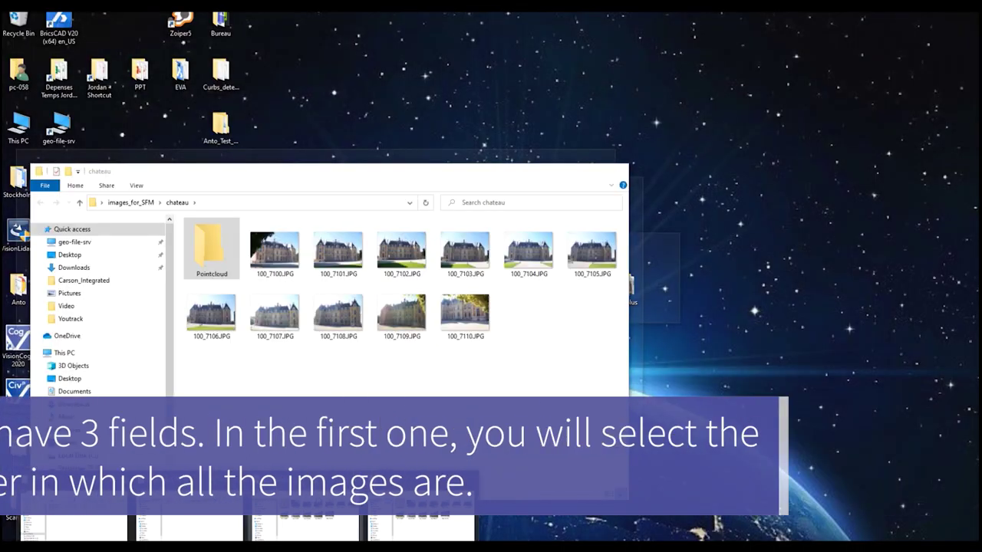
left_click(305, 517)
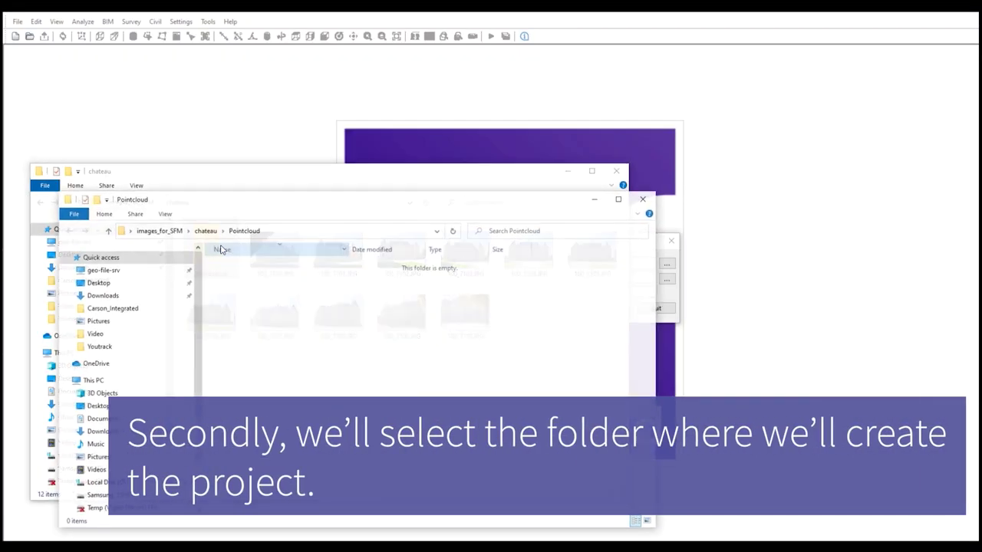
left_click(314, 228)
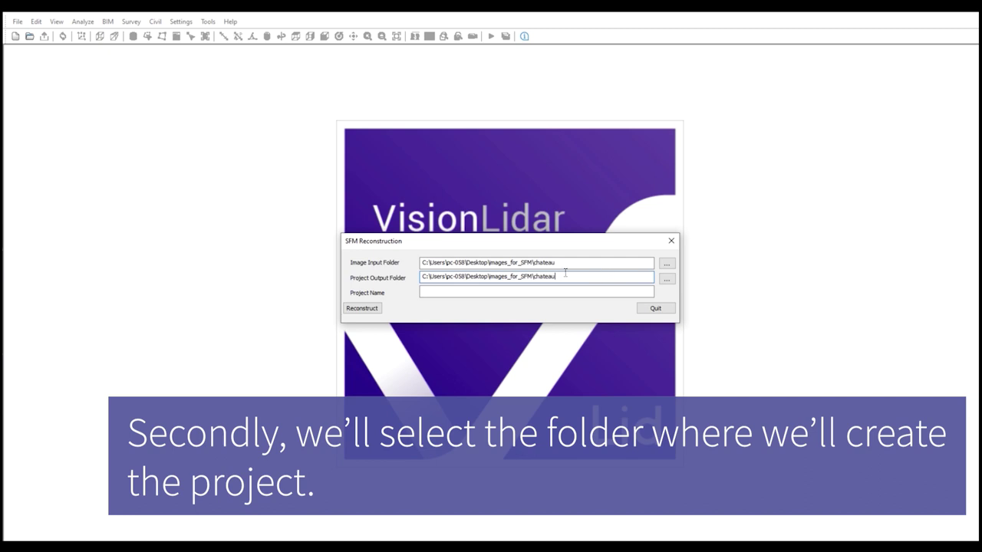
key("ctrl+a")
type("C:\\Users\\pc-058\\Desktop\\images_for_SFM\\chateau\\Pointcloud")
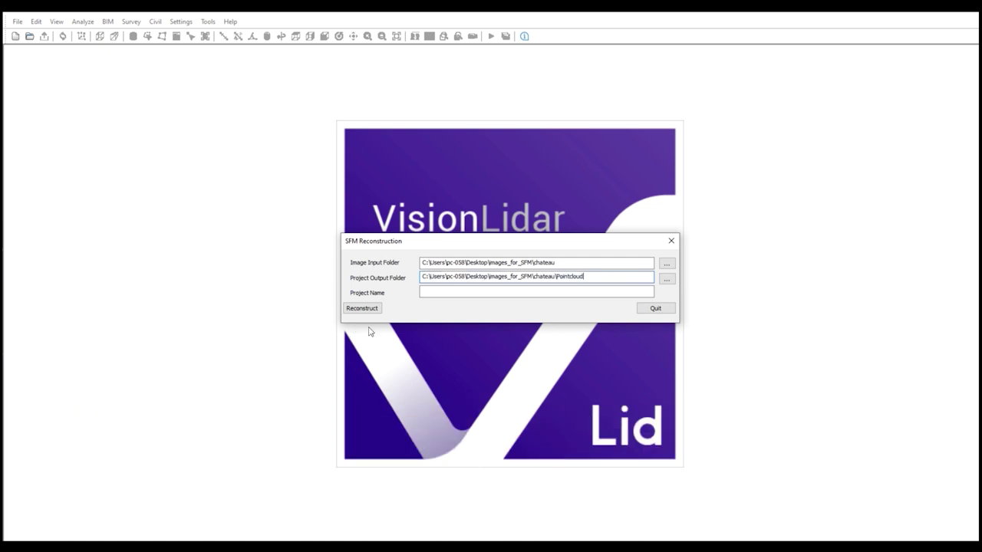
left_click(548, 291)
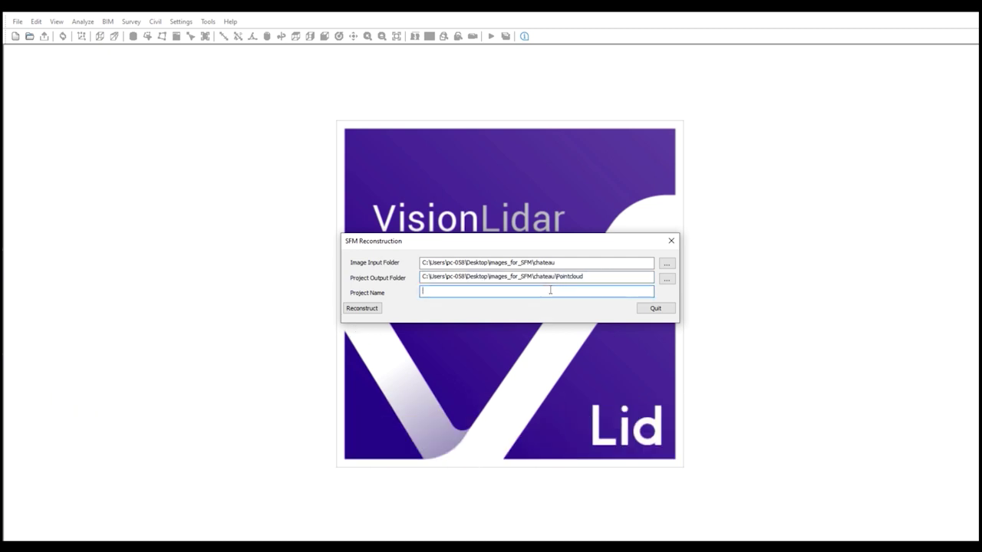
type("Ch")
type("ateau")
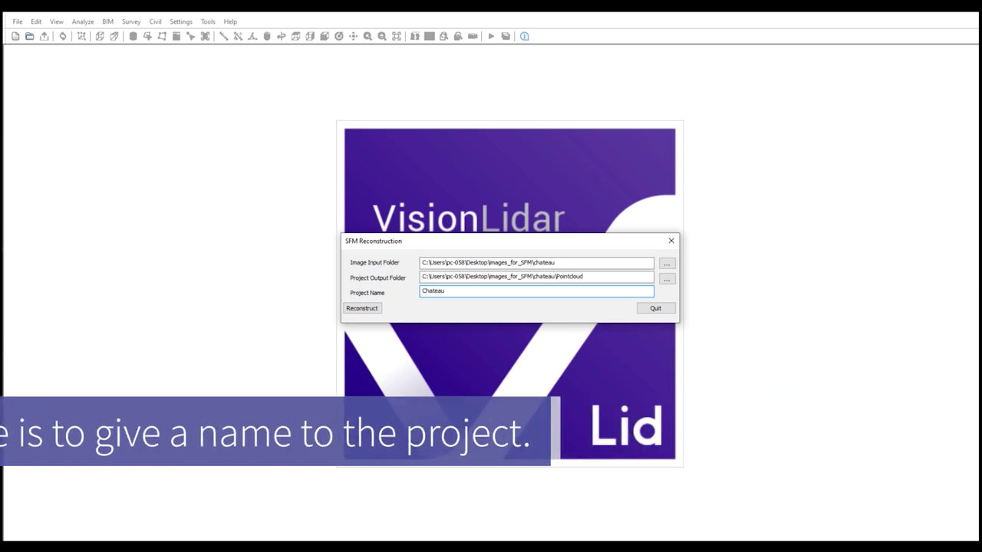
left_click(356, 307)
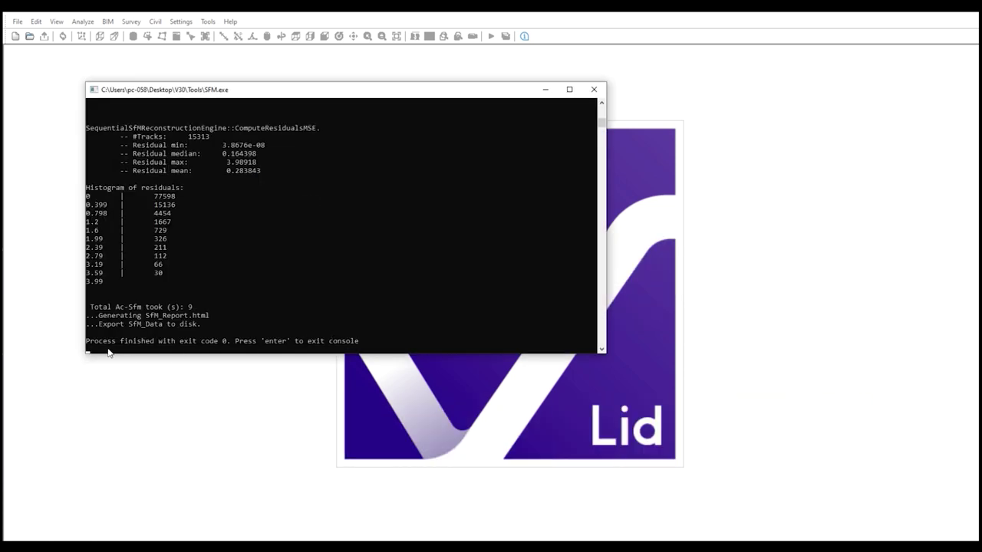
Close the finished reconstruction console and reopen the Tools menu.
key("Return")
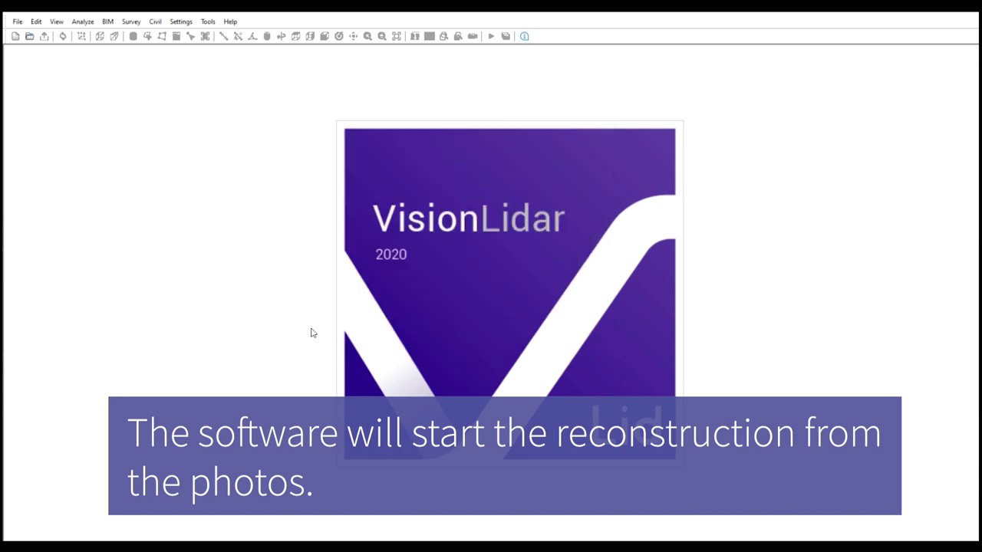
left_click(208, 21)
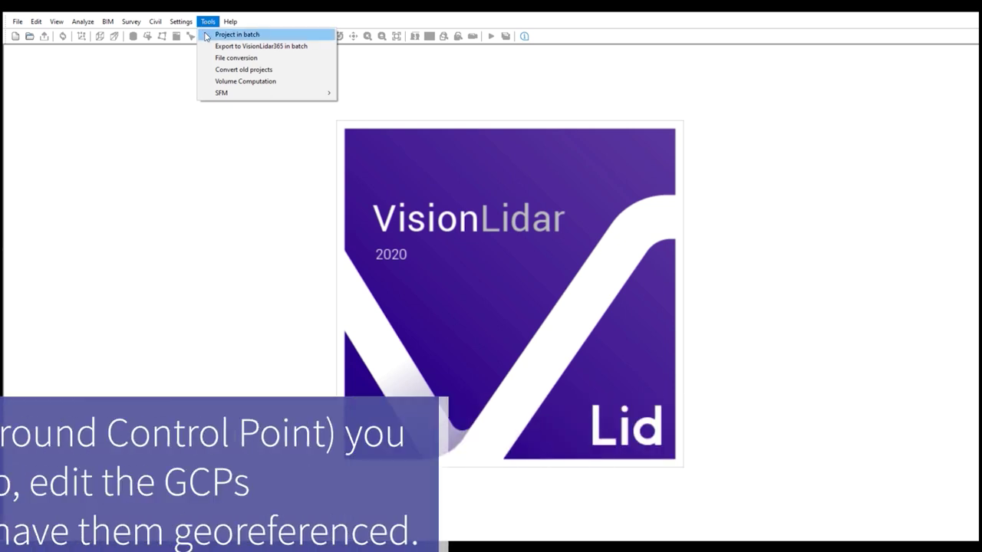
mouse_move(230, 93)
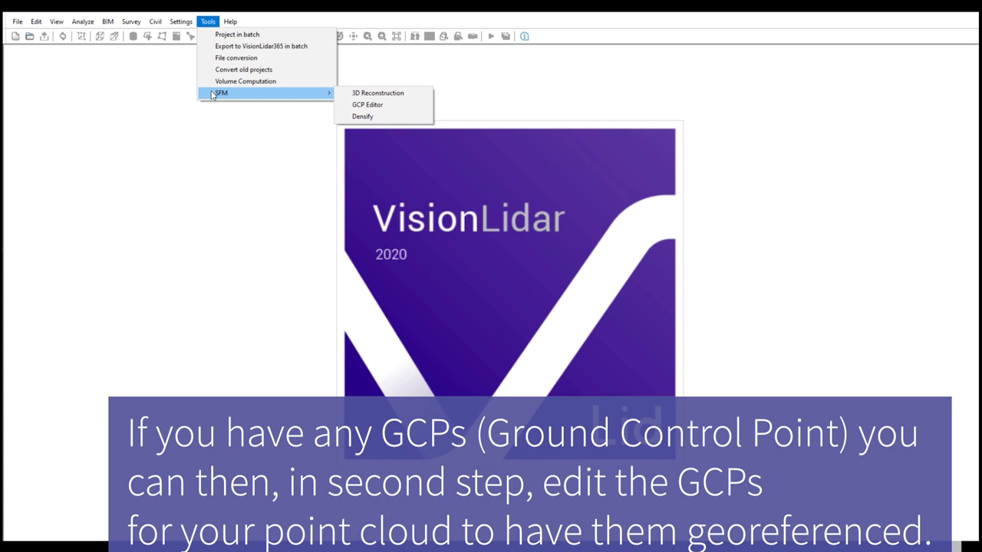
Start Densify and copy the Chateau project folder path from File Explorer.
left_click(365, 119)
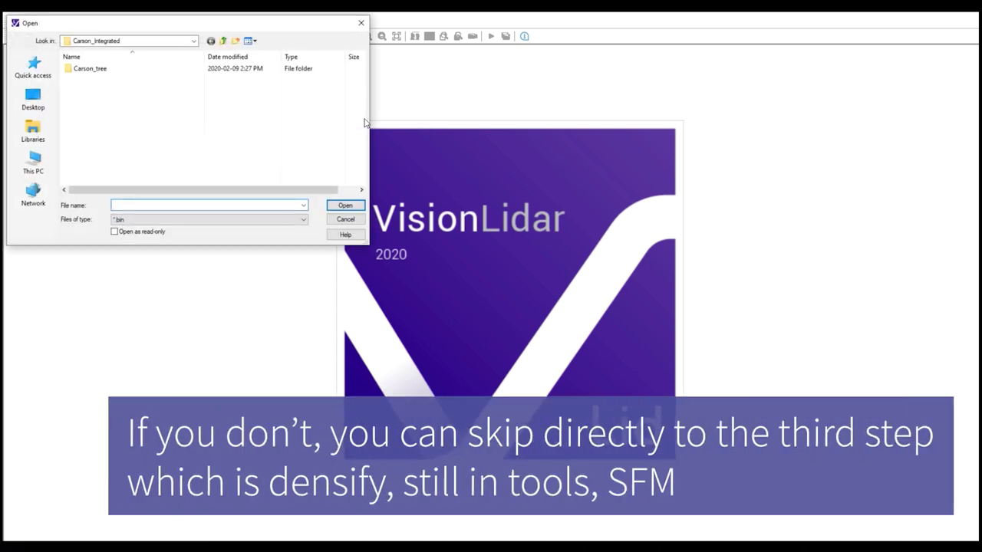
left_click(154, 546)
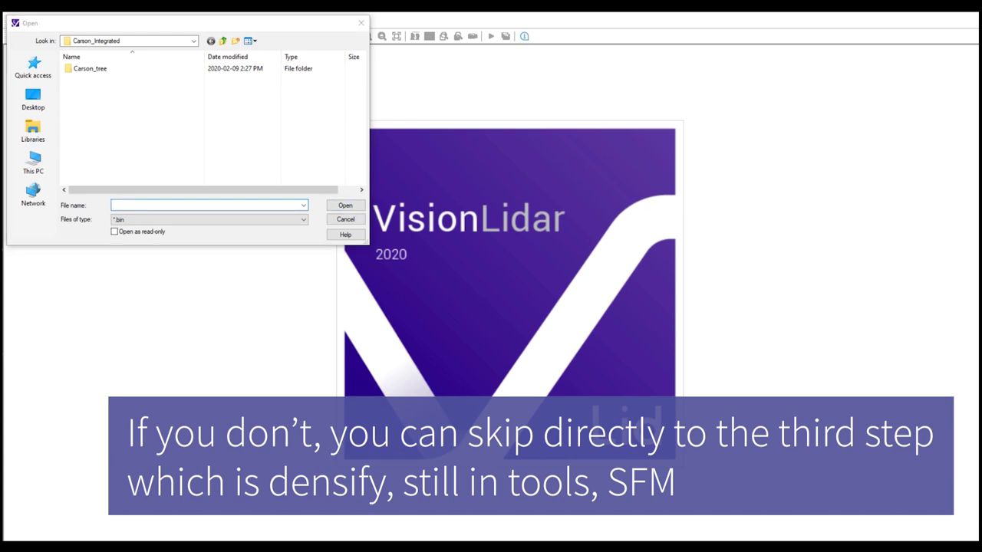
left_click(505, 520)
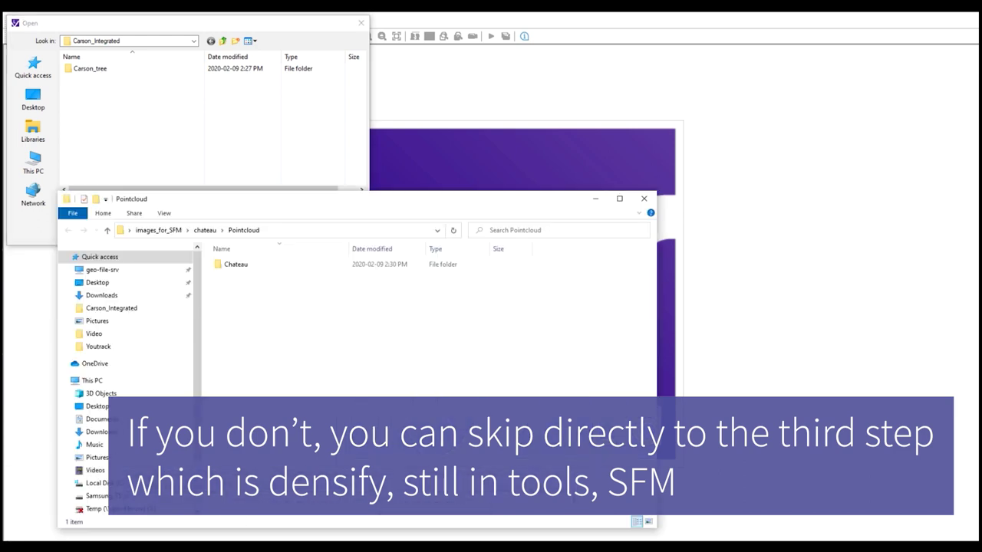
left_click(239, 265)
double_click(242, 265)
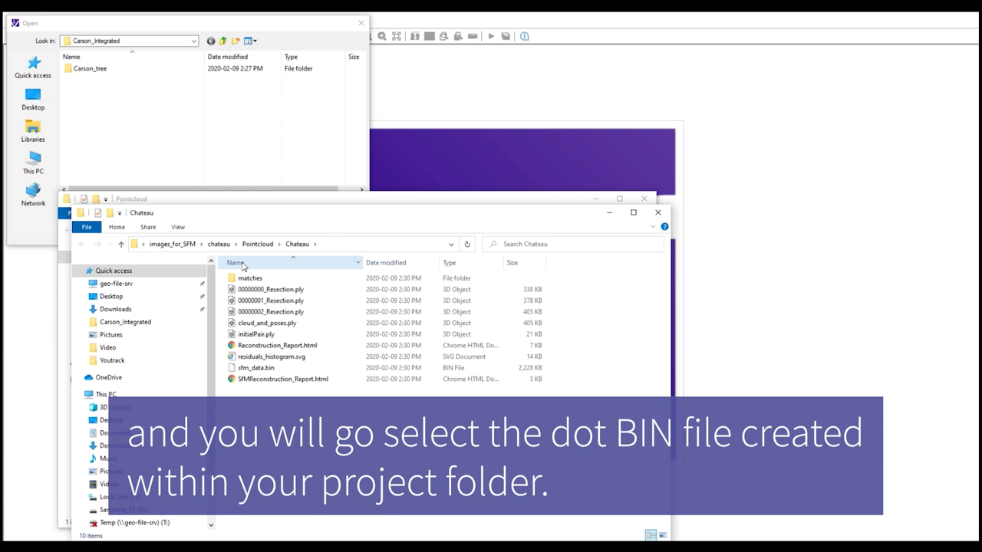
left_click(355, 243)
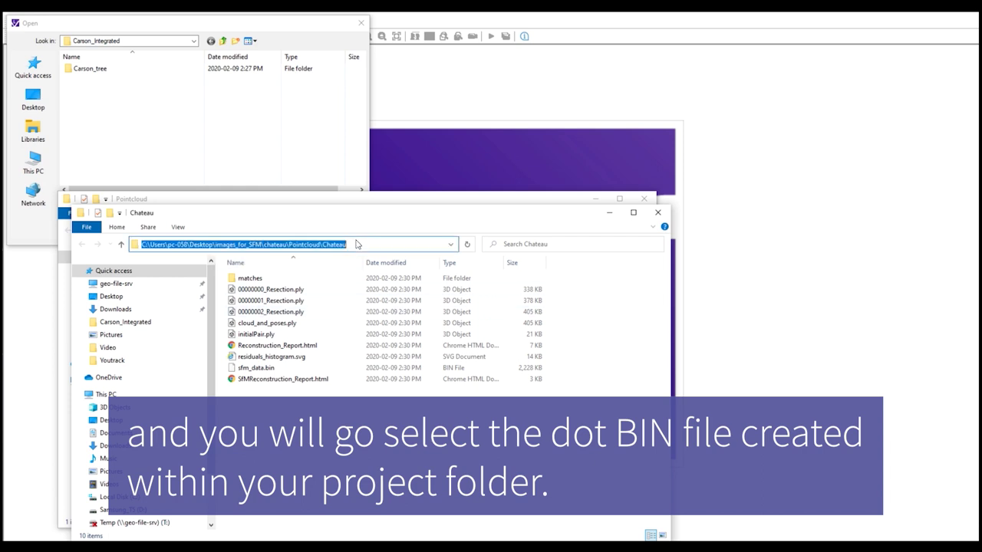
Browse the Open dialog to the Chateau folder and open sfm_data.bin.
left_click(204, 119)
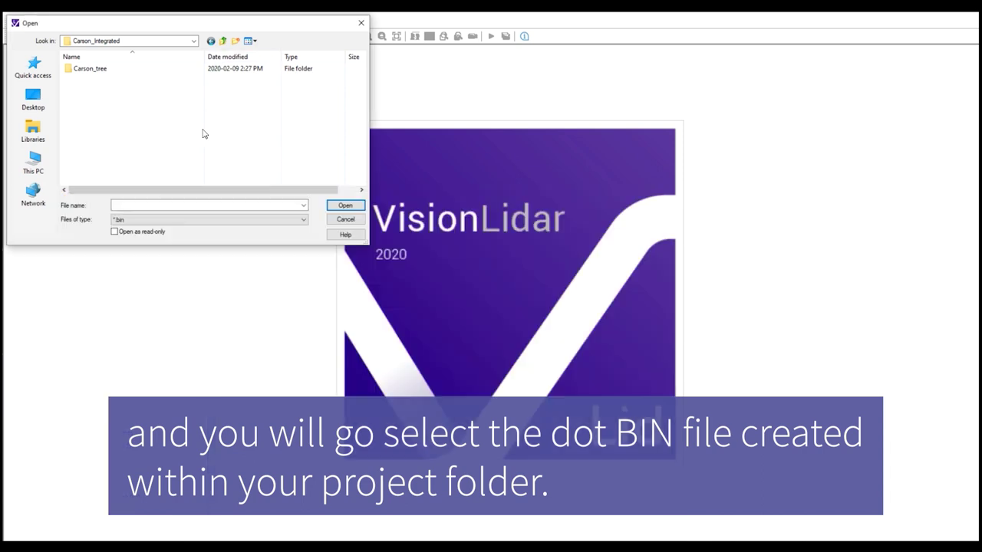
left_click(222, 205)
key("ctrl+v")
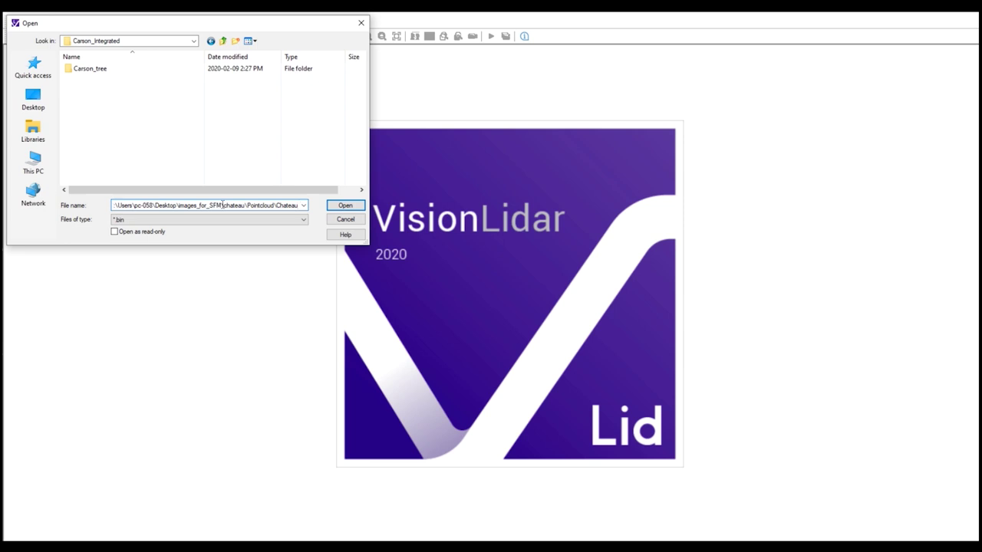
key("Return")
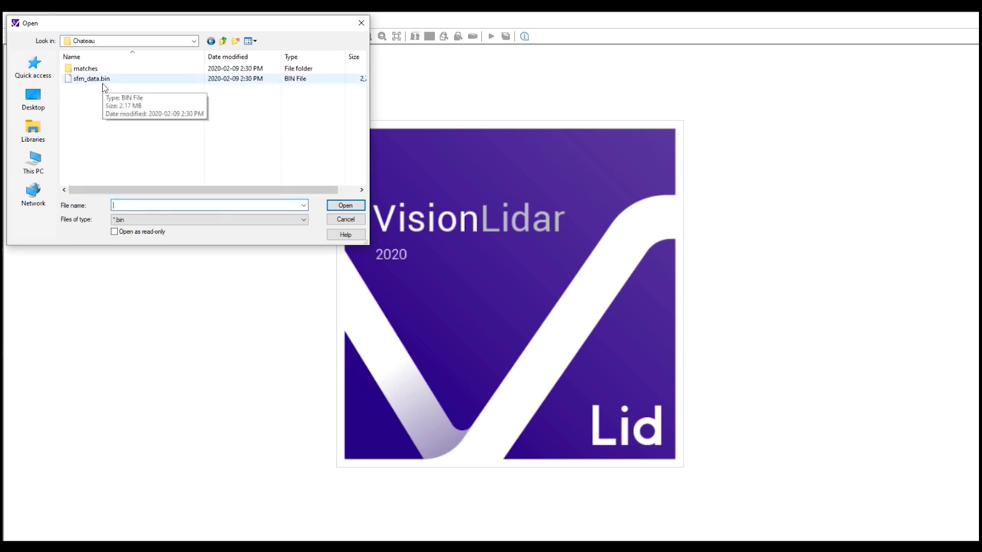
left_click(108, 81)
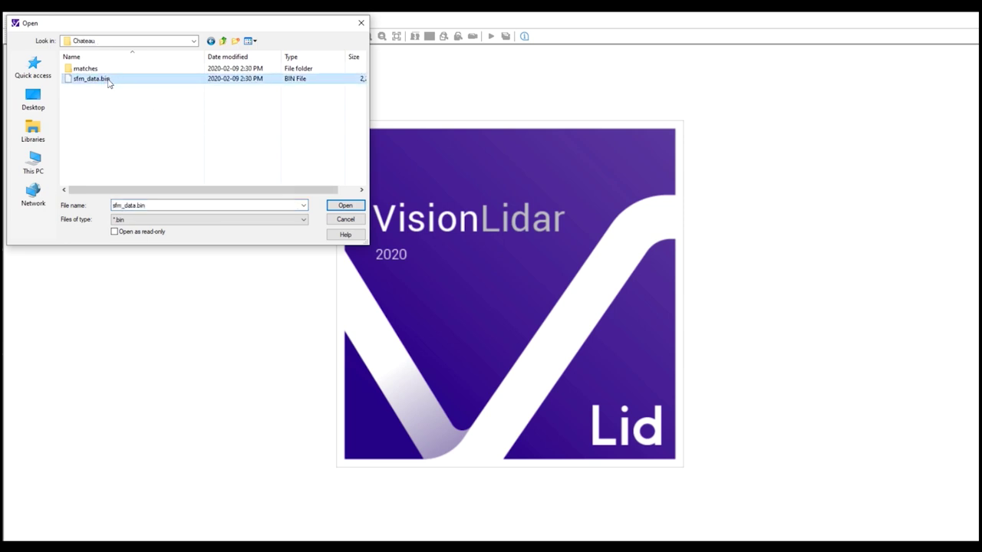
left_click(347, 205)
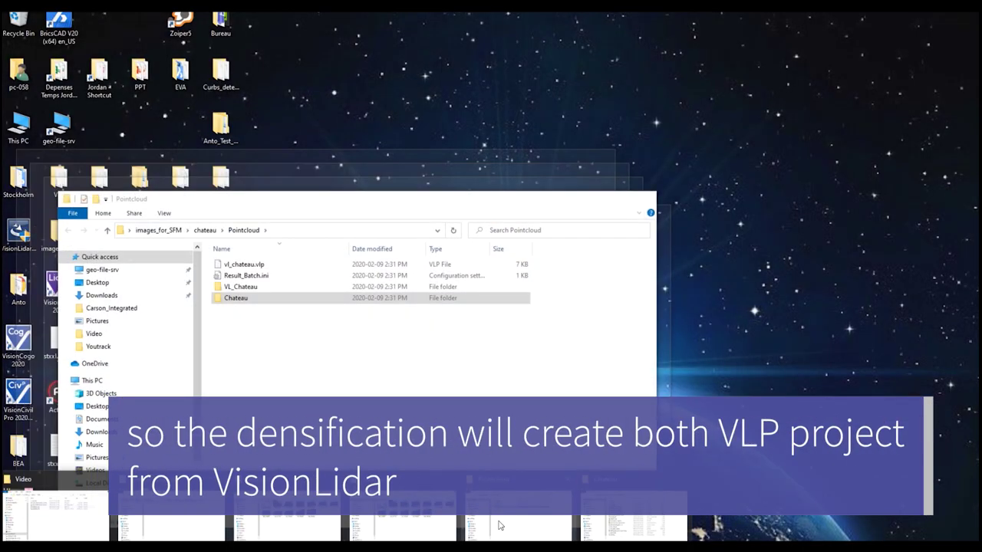
Close the VL_Chateau folder window and return to the Pointcloud folder listing.
left_click(498, 526)
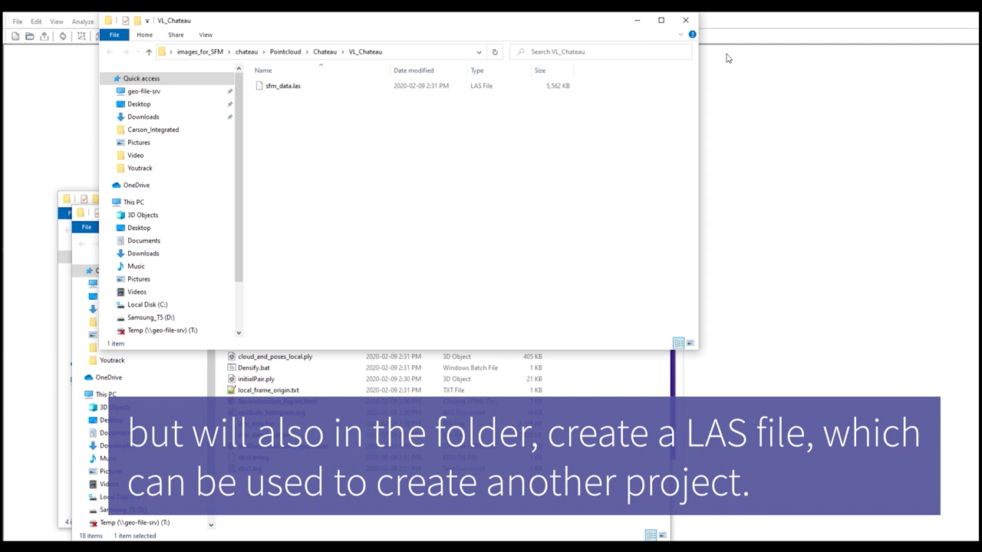
left_click(685, 23)
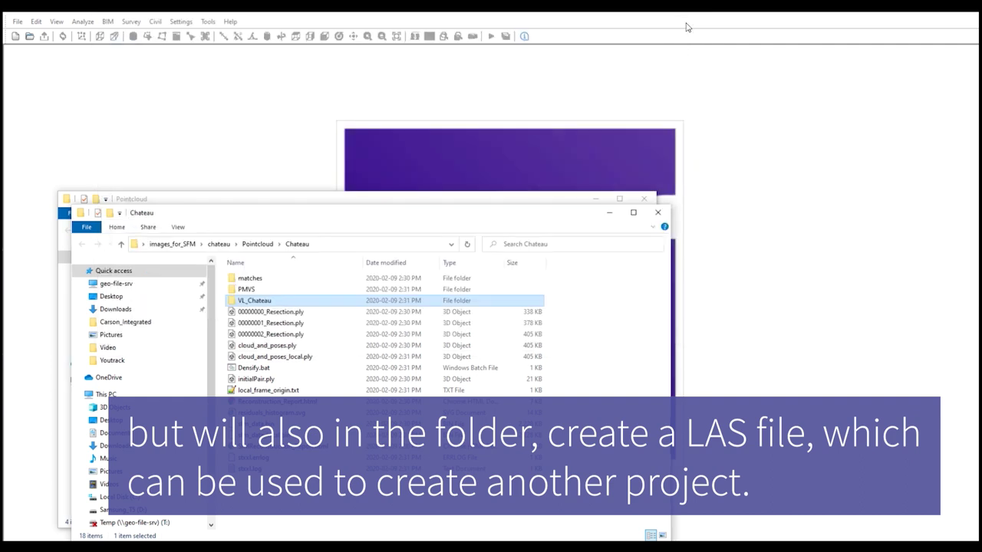
left_click(253, 244)
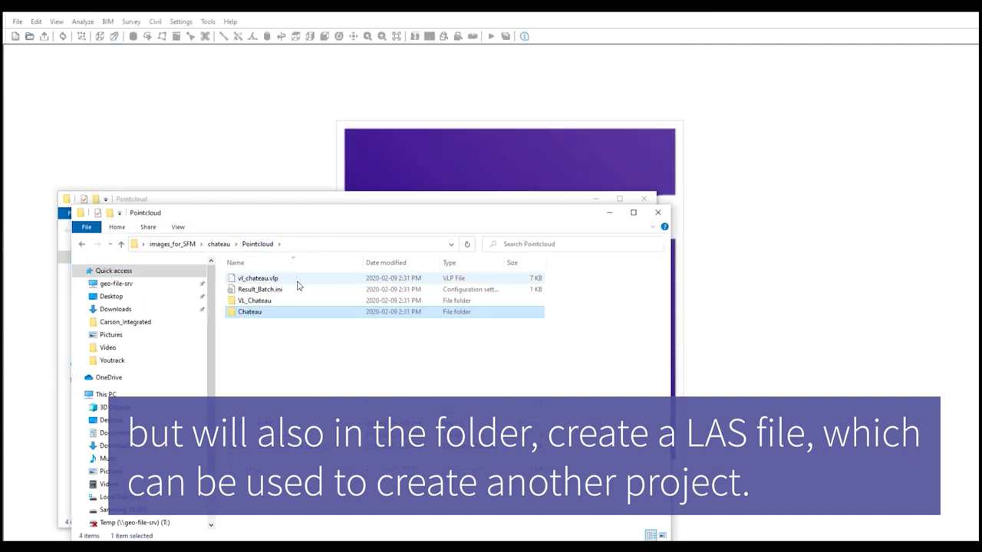
Close both Pointcloud Explorer windows and confirm opening the VL_Chateau project.
left_click(657, 212)
left_click(647, 201)
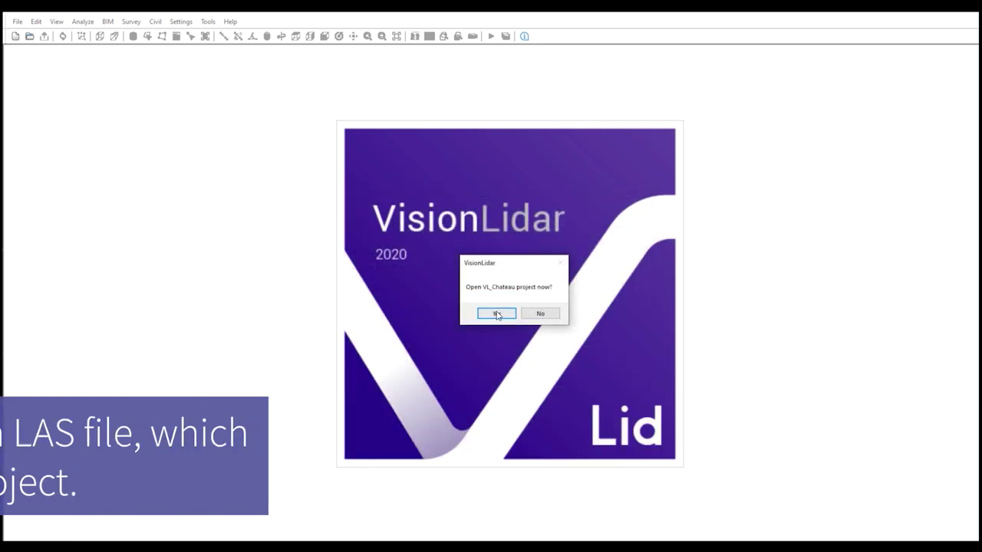
left_click(493, 315)
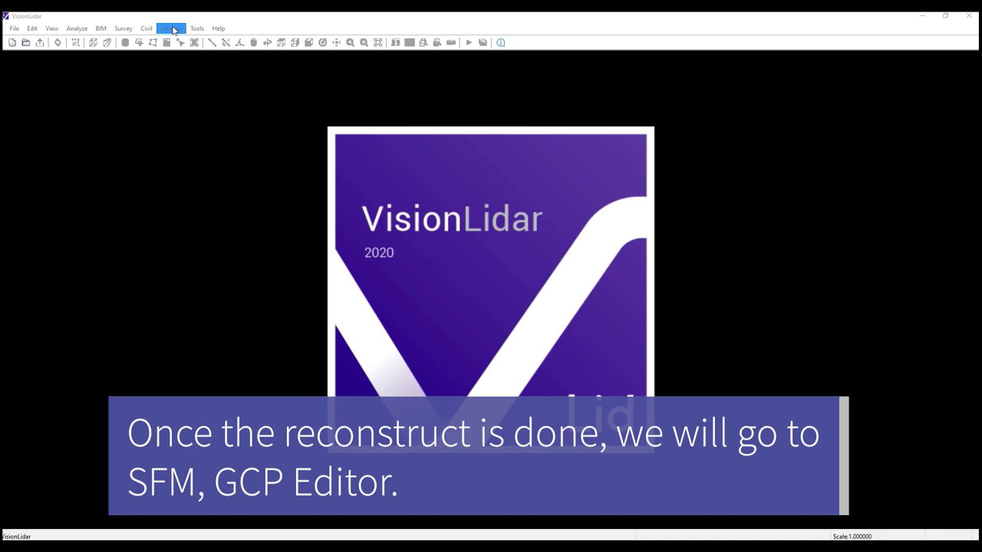
Launch the GCP Editor and load the sfm_data.bin project.
left_click(196, 28)
mouse_move(207, 100)
left_click(350, 108)
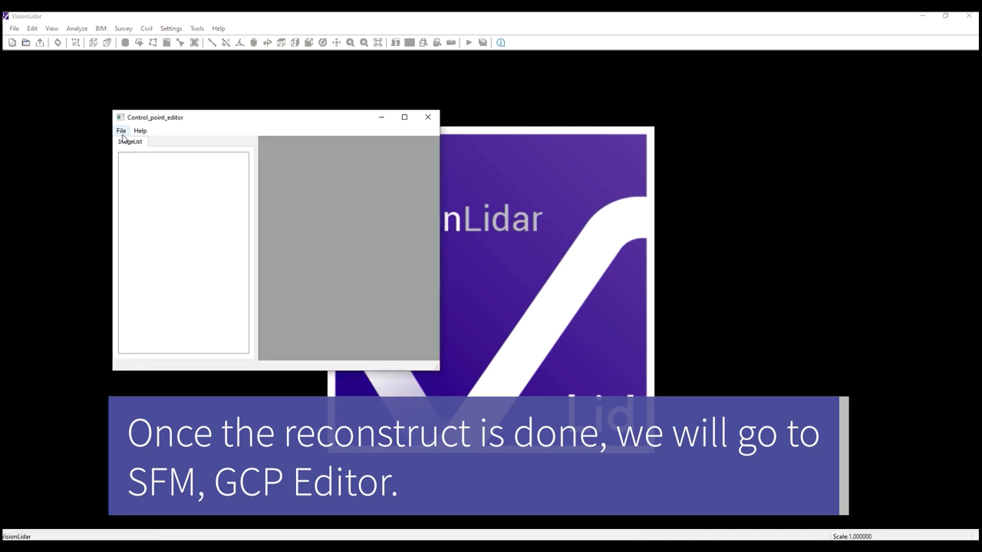
left_click(123, 131)
left_click(153, 142)
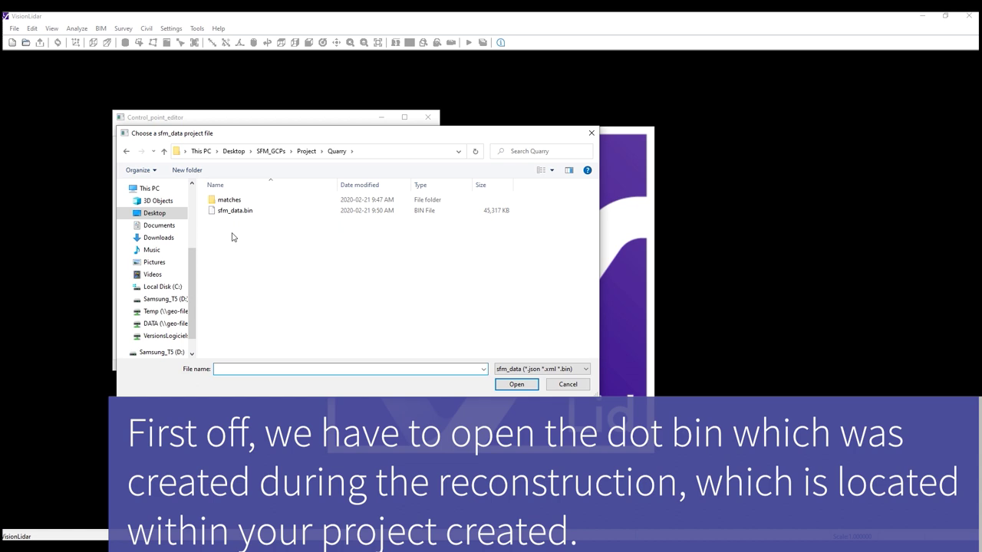
double_click(252, 213)
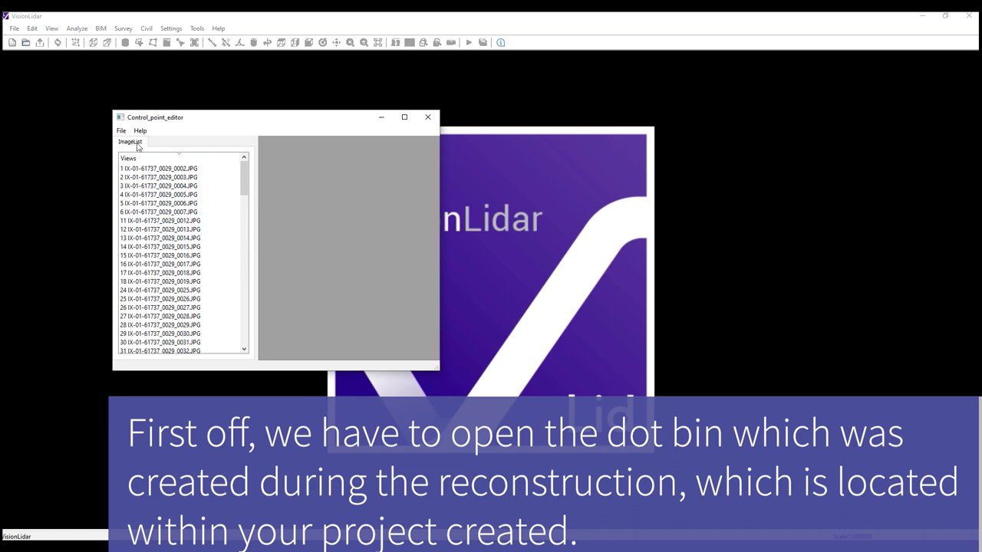
Open photo IX-01-61737_0029_0002.JPG from the image list.
left_click(140, 170)
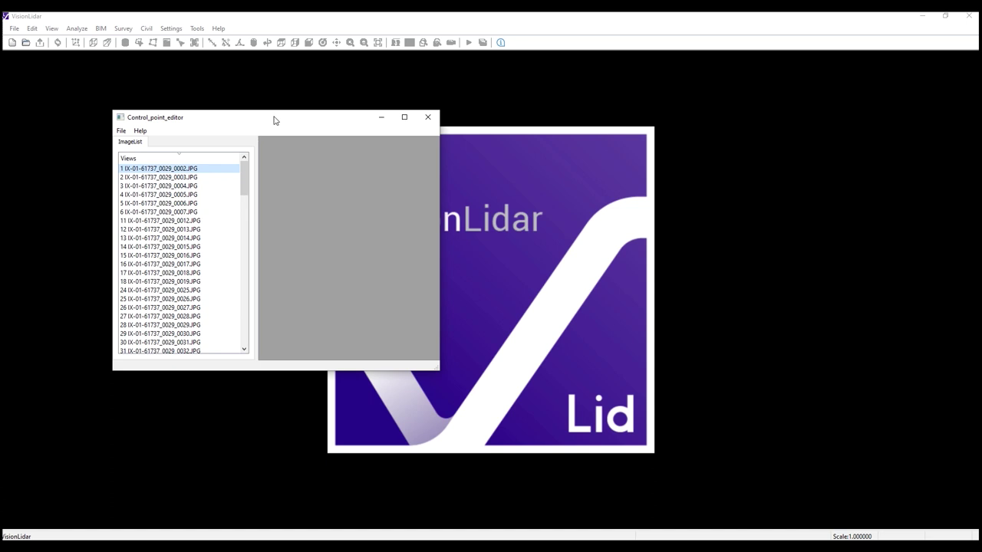
left_click_drag(274, 119, 339, 126)
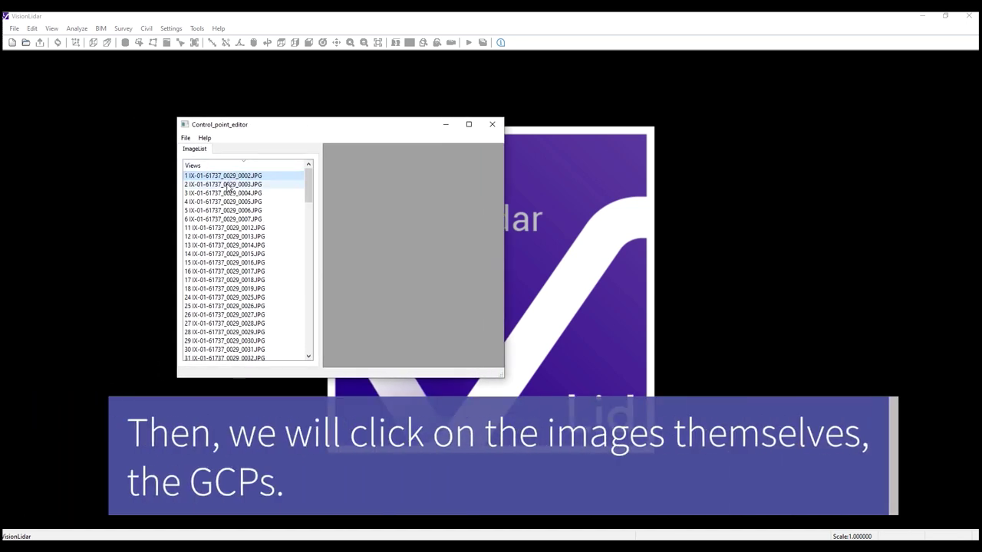
double_click(228, 179)
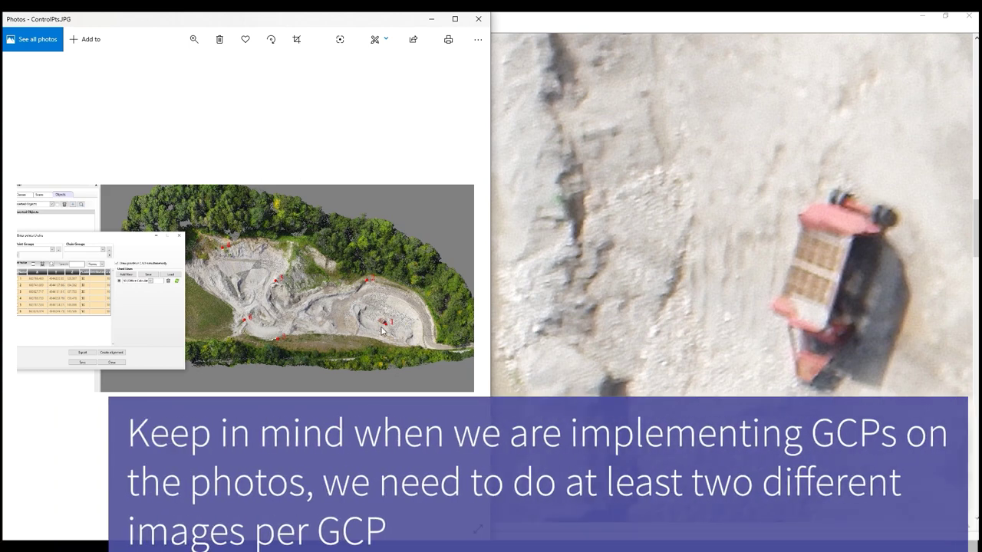
Zoom ControlPts.JPG in to GCP marker 1 beside the red vehicle.
scroll(381, 329, "up", 2)
scroll(368, 307, "up", 2)
scroll(353, 268, "up", 2)
scroll(330, 220, "up", 1)
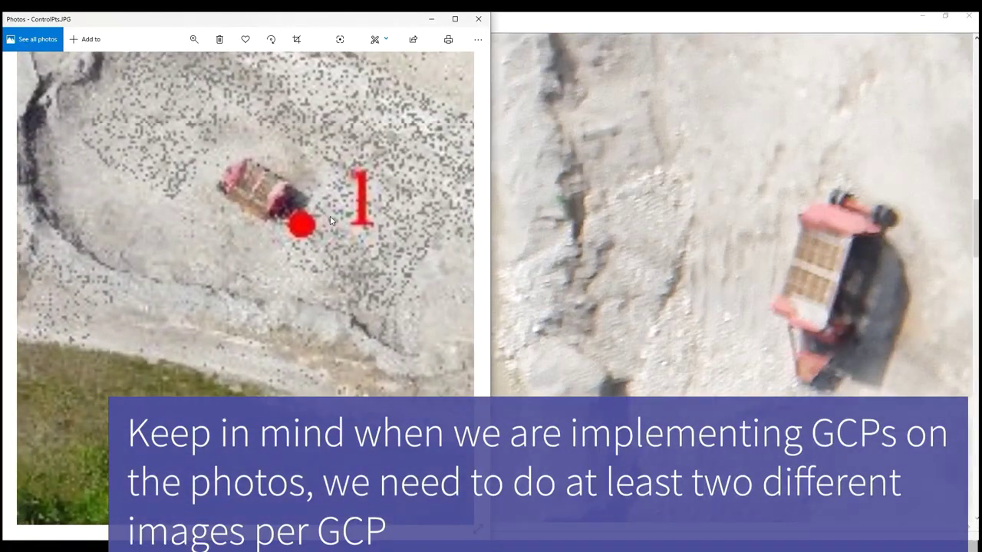
scroll(329, 221, "down", 1)
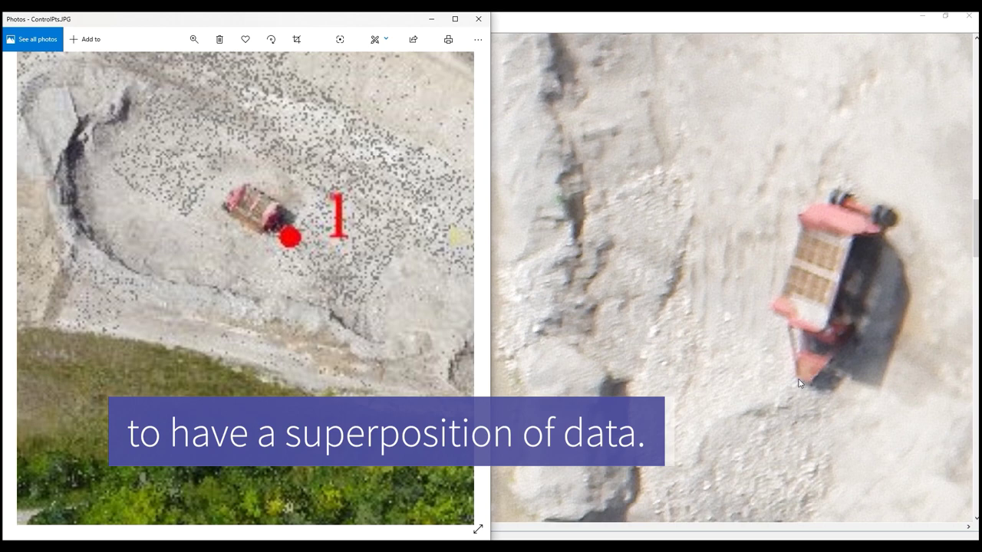
Place control point 1 at the red vehicle's corner in image 0002.
left_click(798, 381)
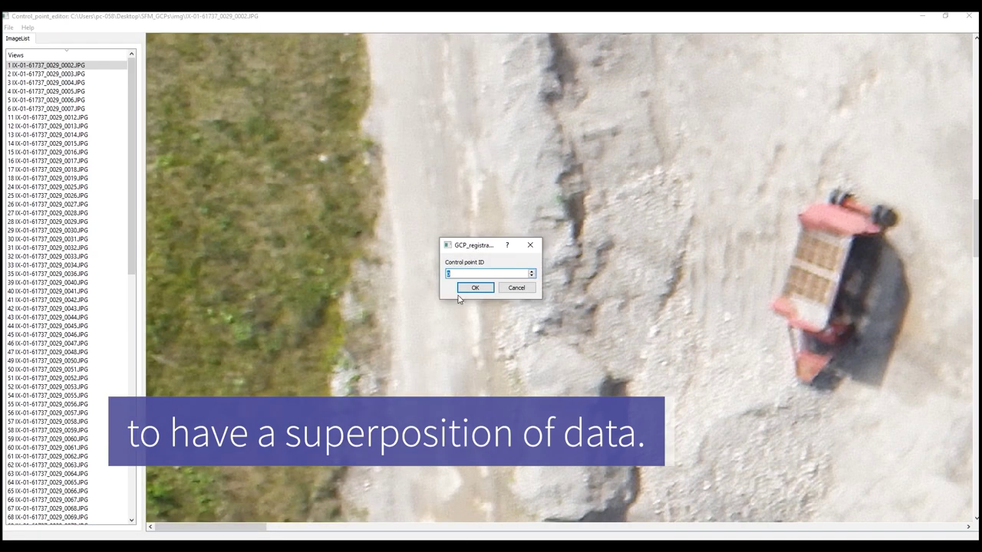
type("1")
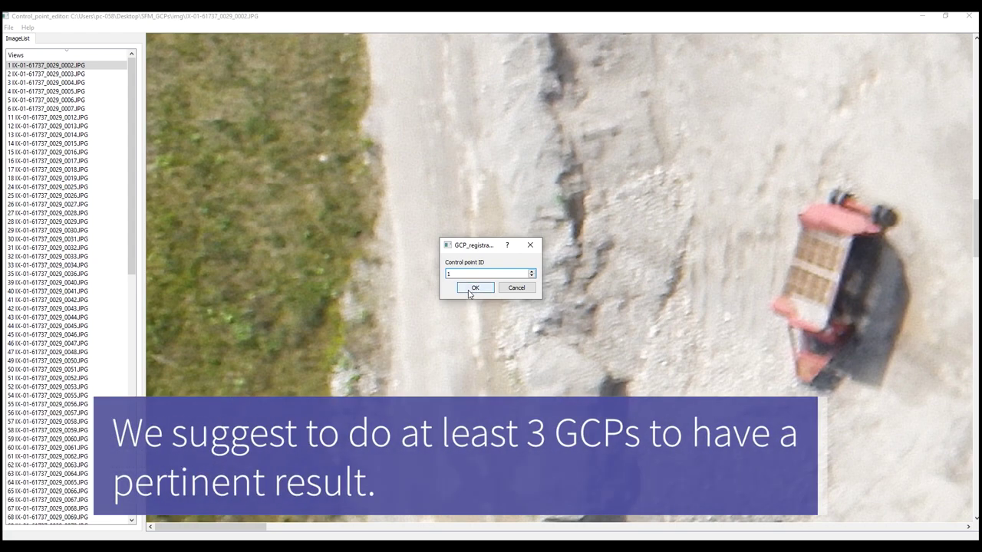
left_click(471, 288)
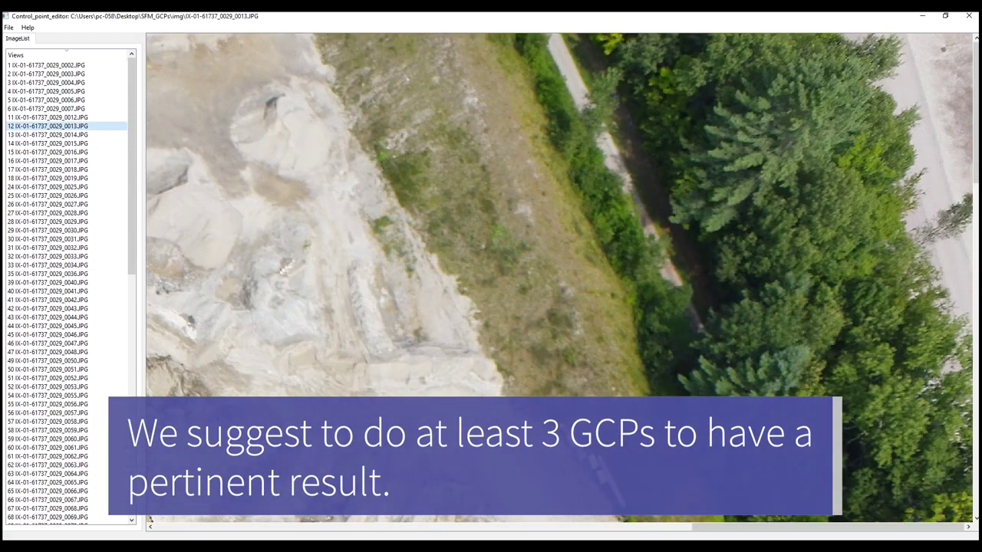
Place control point 3 in image 0013.
scroll(562, 433, "up", 2)
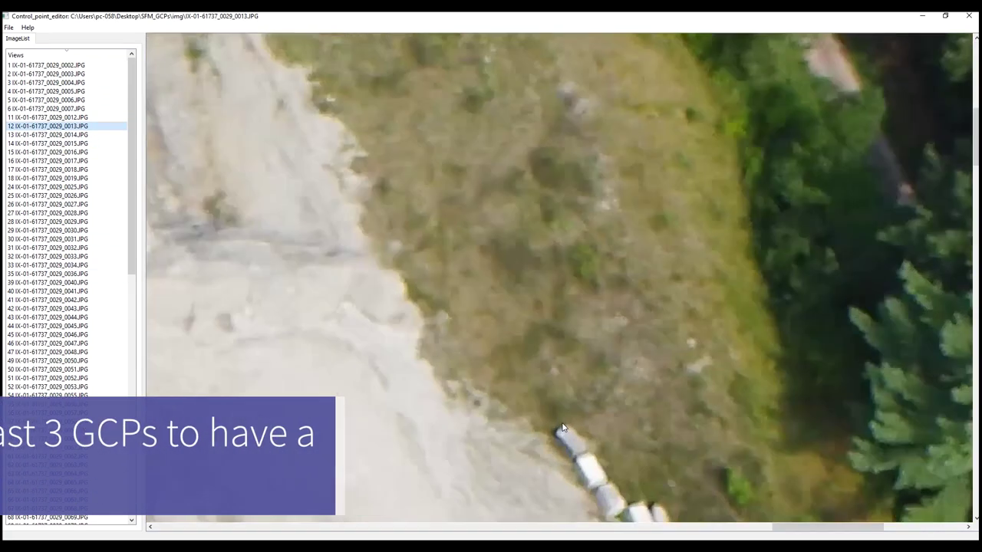
scroll(570, 434, "up", 2)
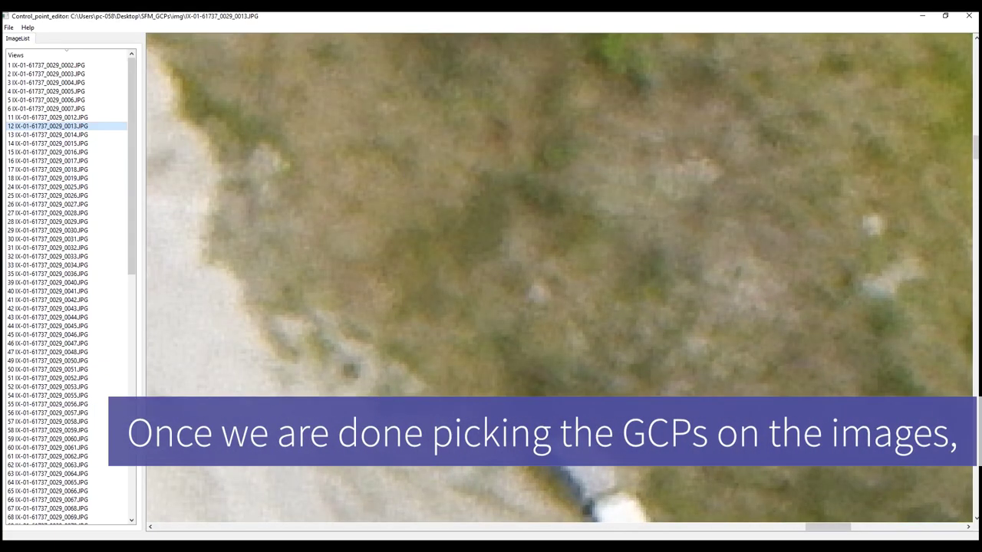
left_click(578, 434)
key("Return")
scroll(538, 325, "down", 5)
scroll(538, 325, "down", 5)
scroll(523, 335, "down", 3)
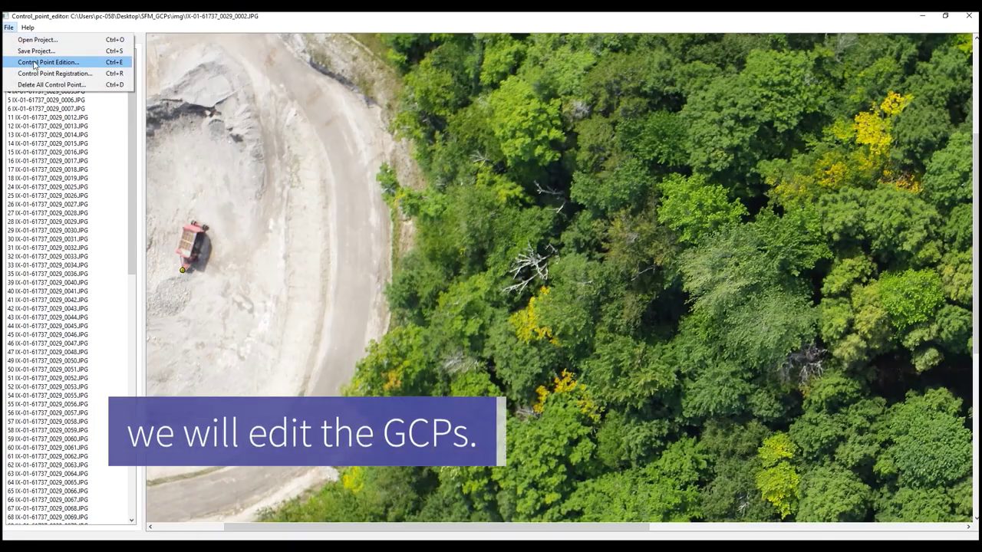
Show the control point table and open ControlPointSenseFly.csv in Excel.
left_click(34, 63)
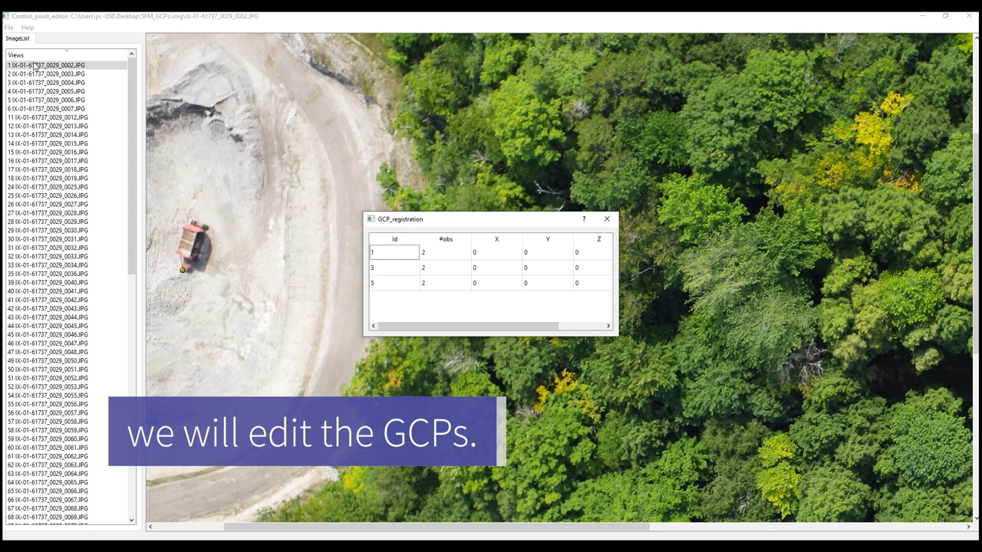
left_click(110, 539)
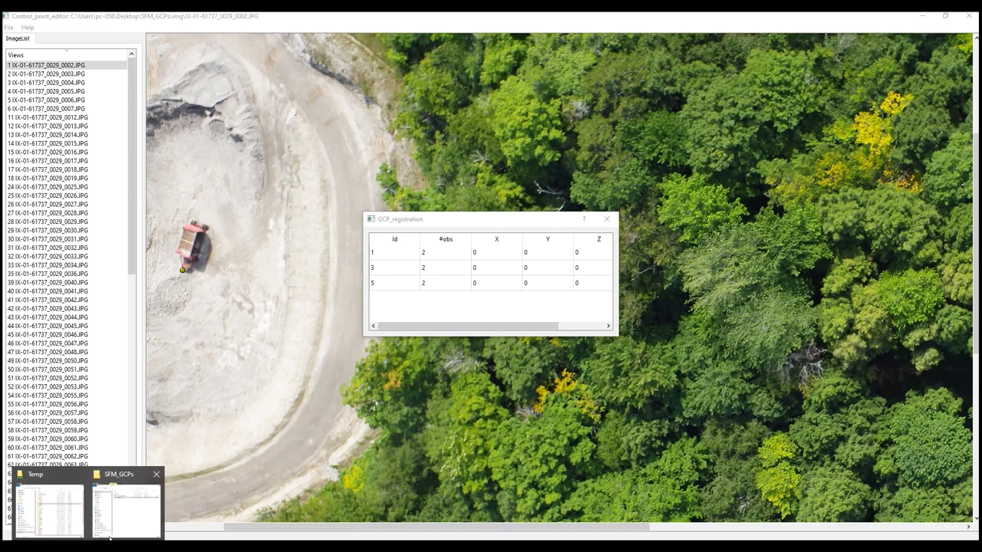
left_click(109, 537)
double_click(234, 176)
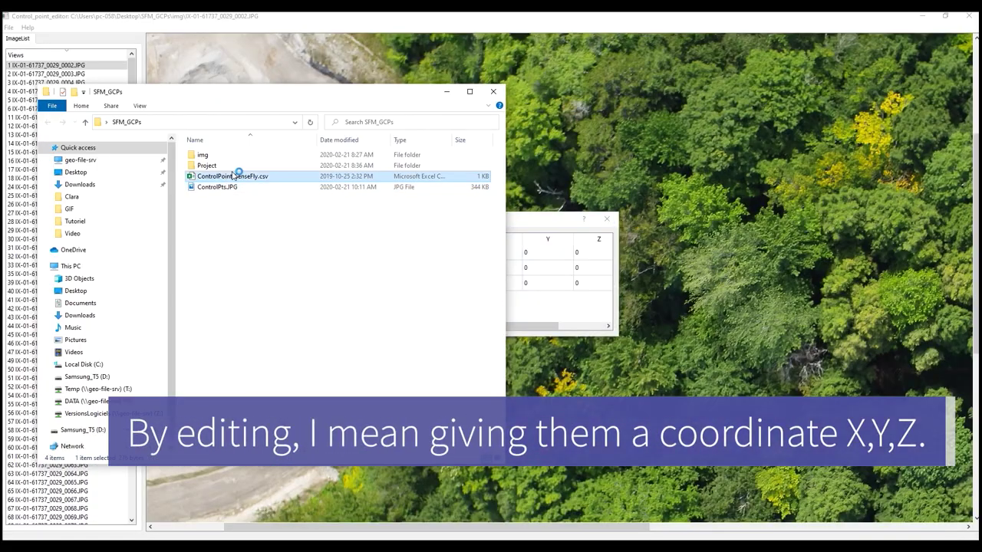
left_click(446, 92)
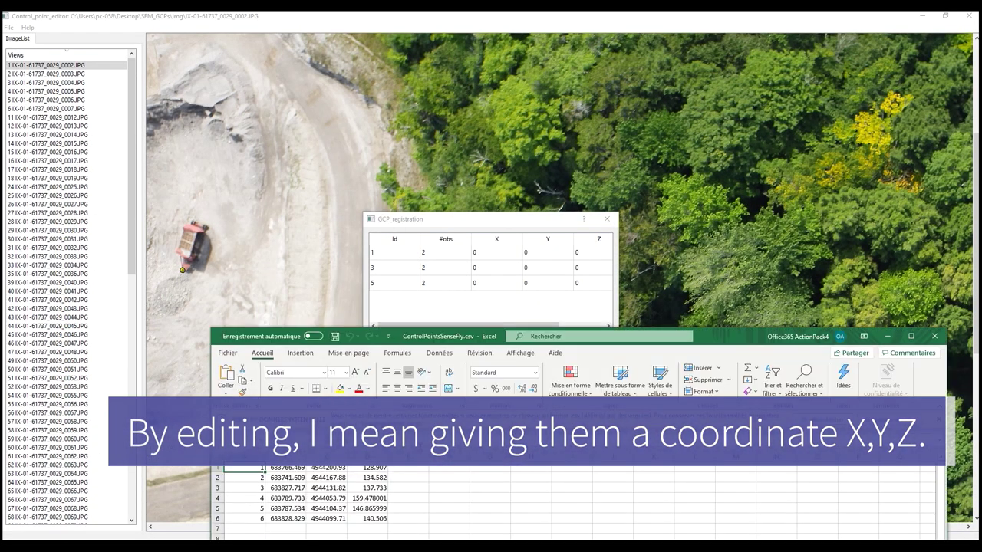
left_click(280, 468)
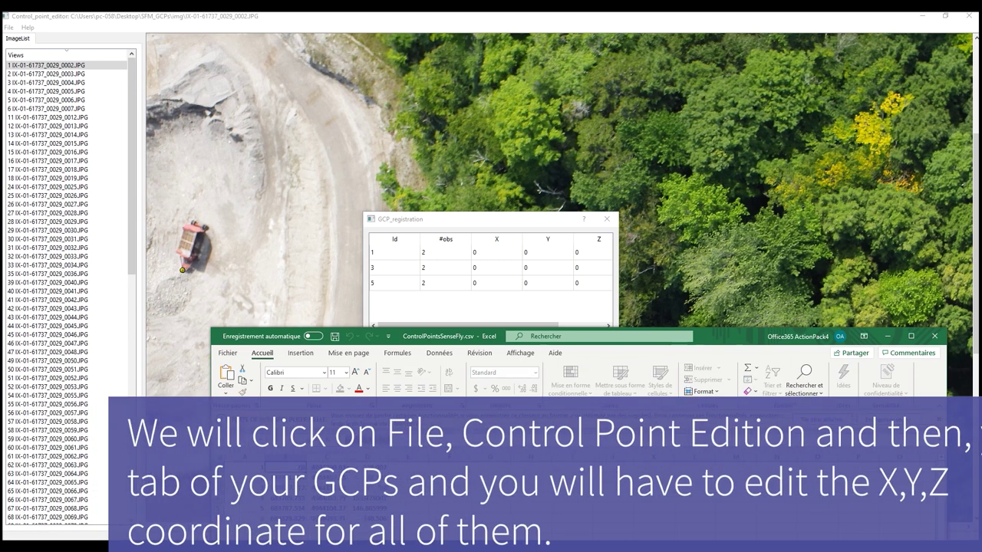
Paste control point 1's X, Y and Z values from the spreadsheet into the table.
left_click(491, 255)
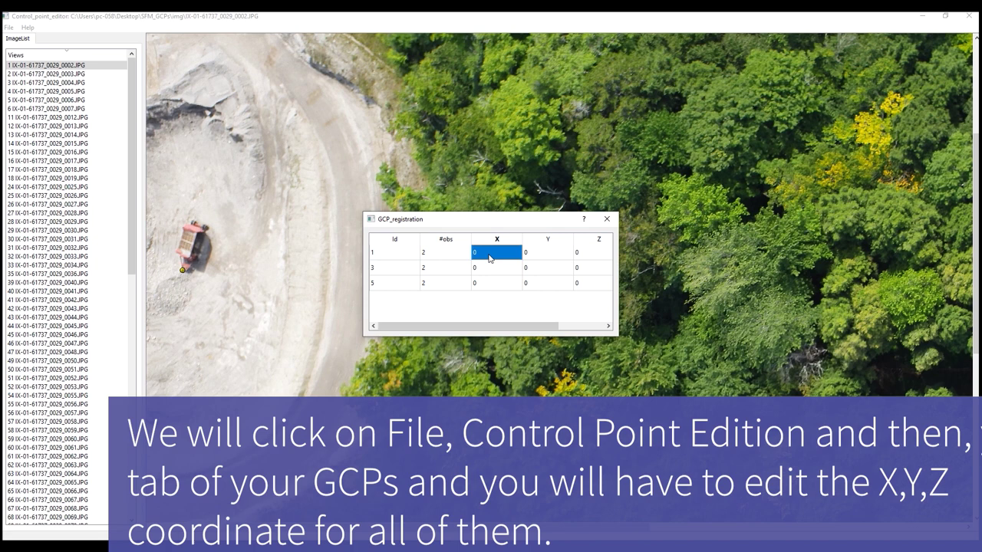
double_click(475, 253)
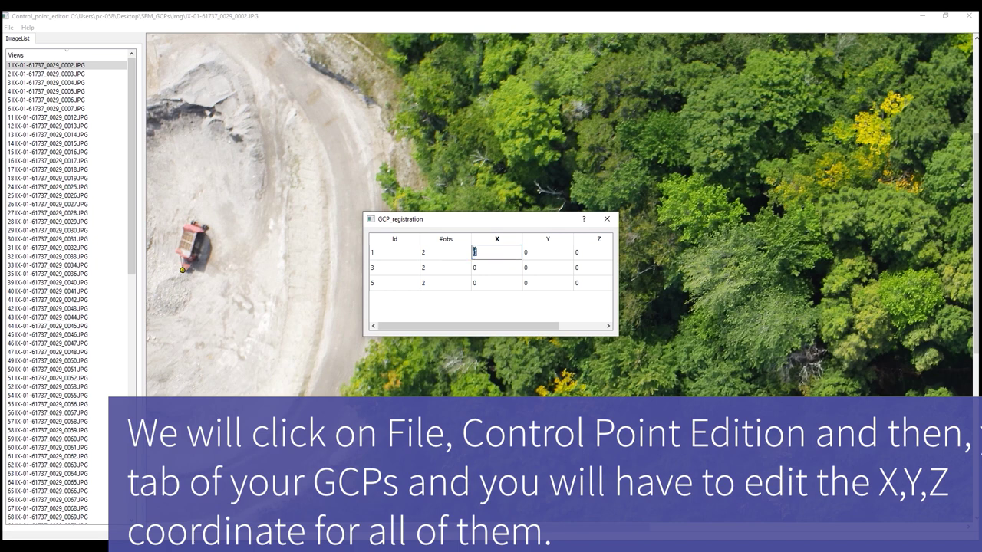
type("683766.469002")
key("Return")
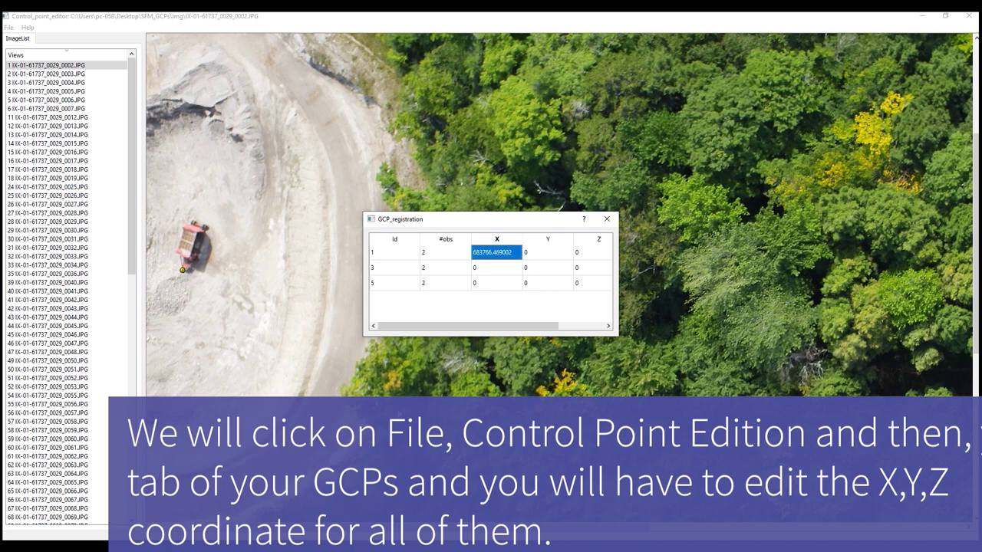
key("alt+Tab")
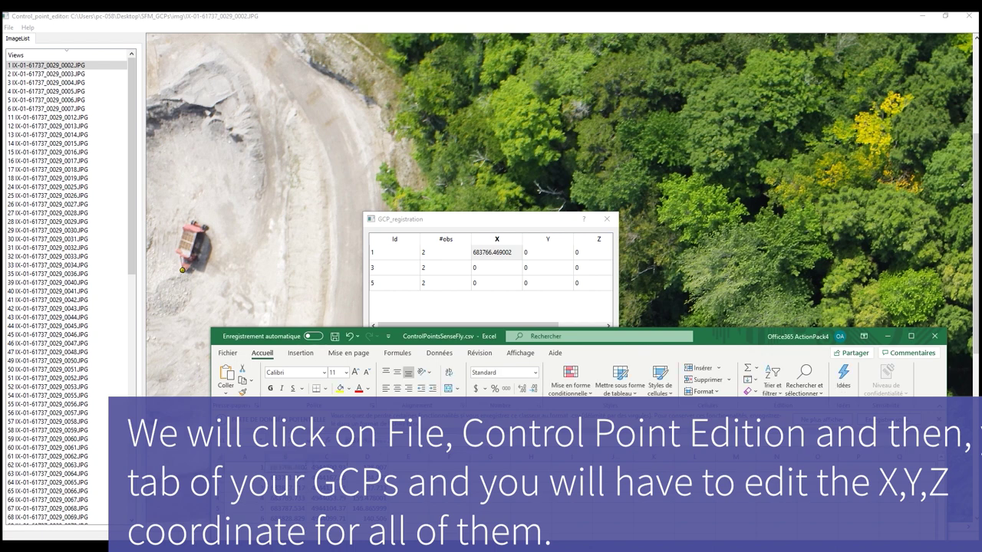
key("alt+Tab")
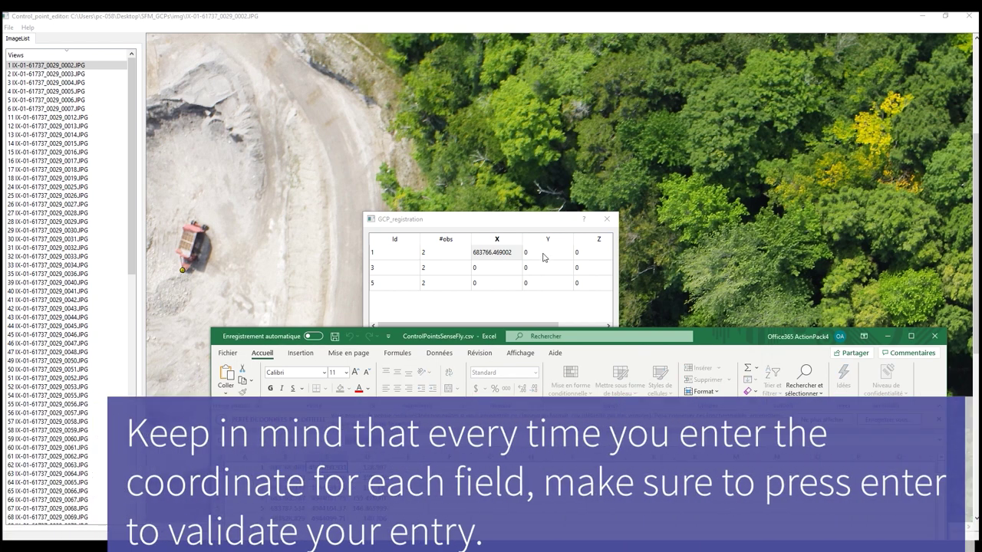
double_click(543, 253)
type("4944200.931")
key("Return")
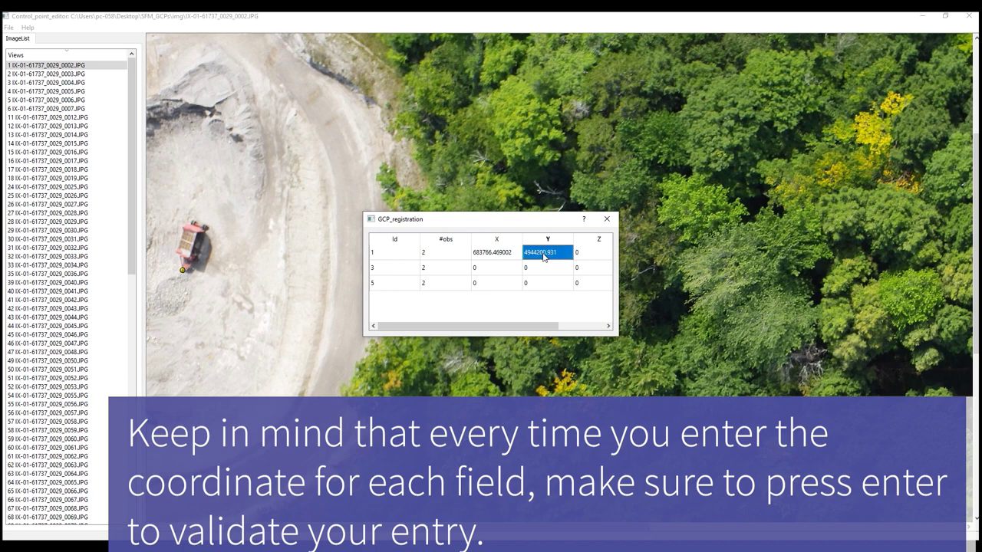
key("alt+Tab")
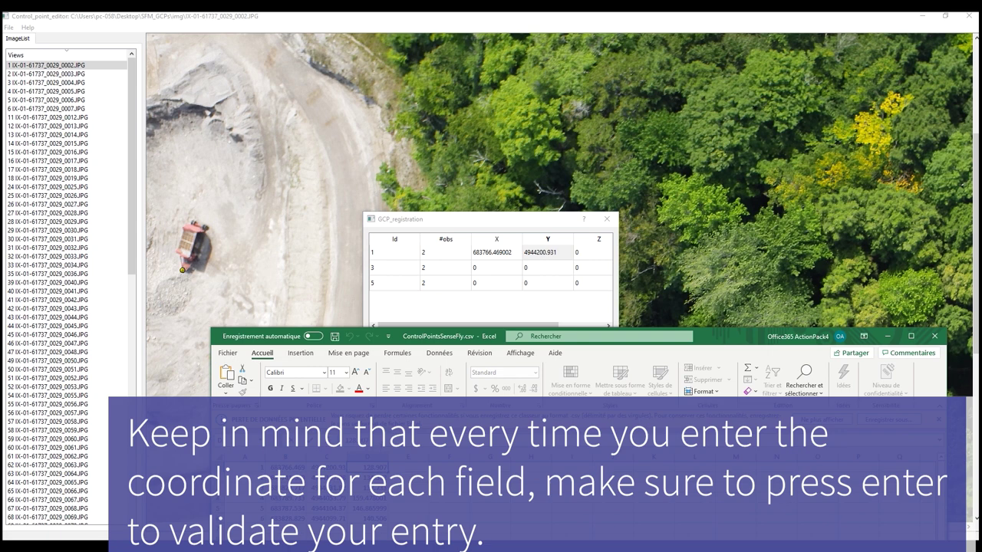
double_click(595, 256)
type("128.907")
key("Return")
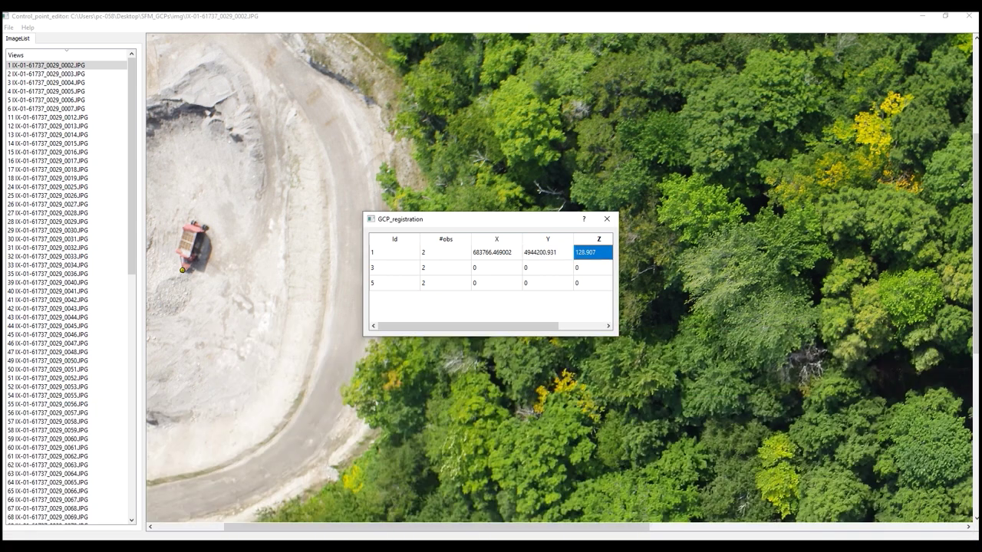
Paste control point 3's coordinates from the spreadsheet into the table.
key("alt+Tab")
key("Tab")
key("ctrl+c")
key("alt+Tab")
key("ctrl+v")
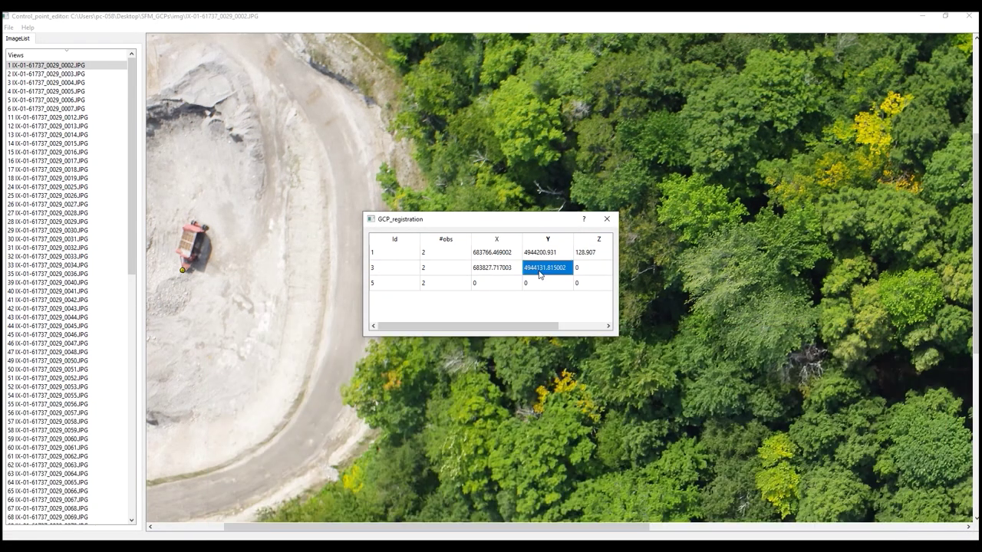
key("Return")
key("alt+Tab")
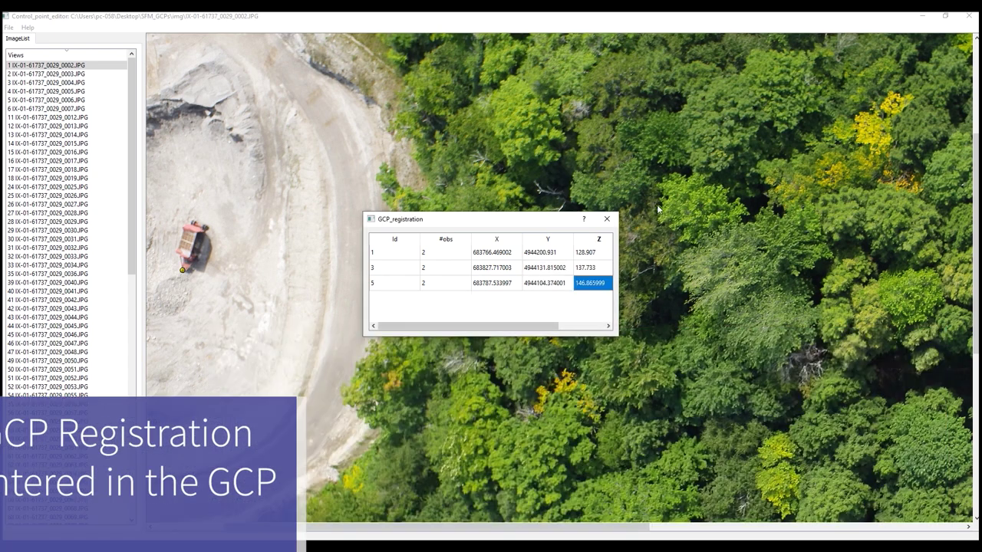
Register the control points and accept the error report for points 1, 3 and 5.
left_click(606, 219)
left_click(8, 27)
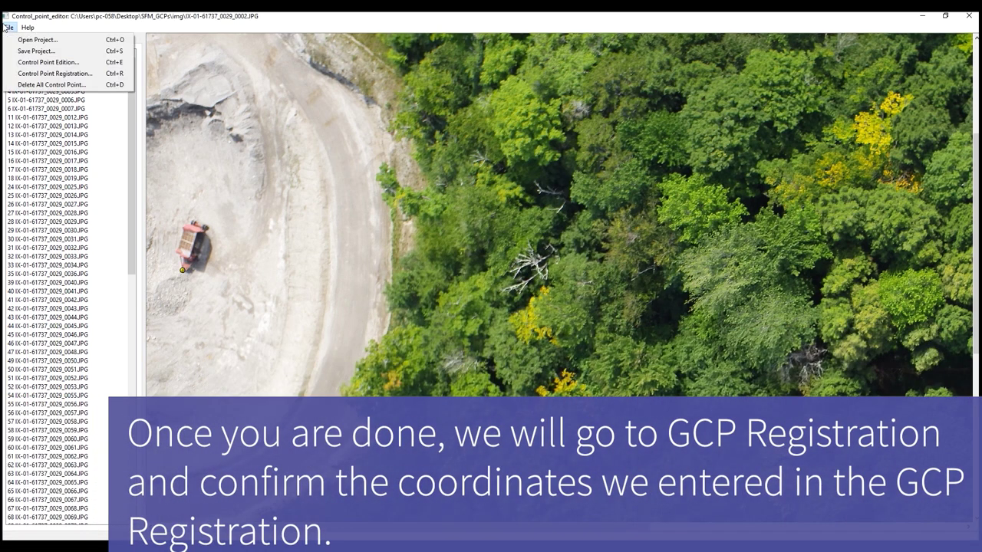
left_click(33, 73)
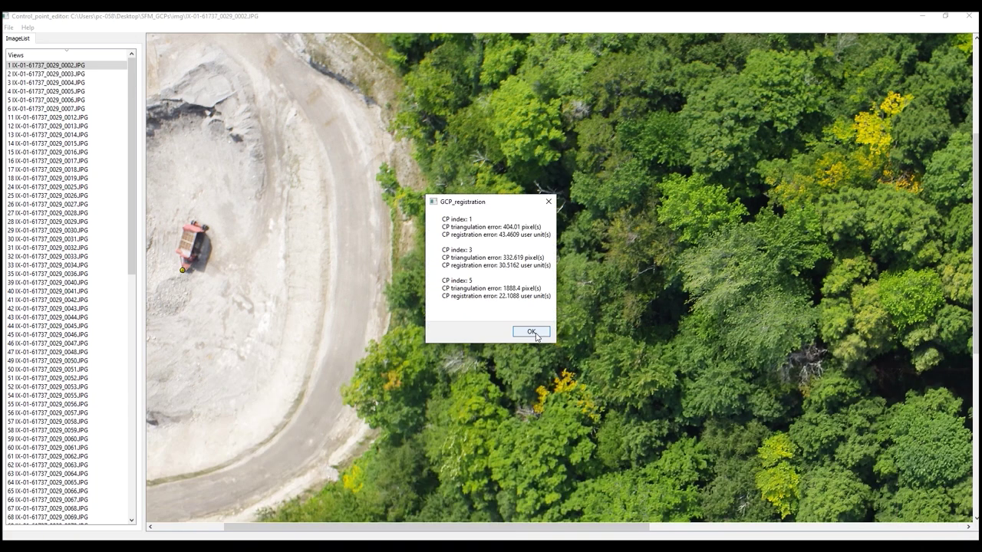
left_click(529, 333)
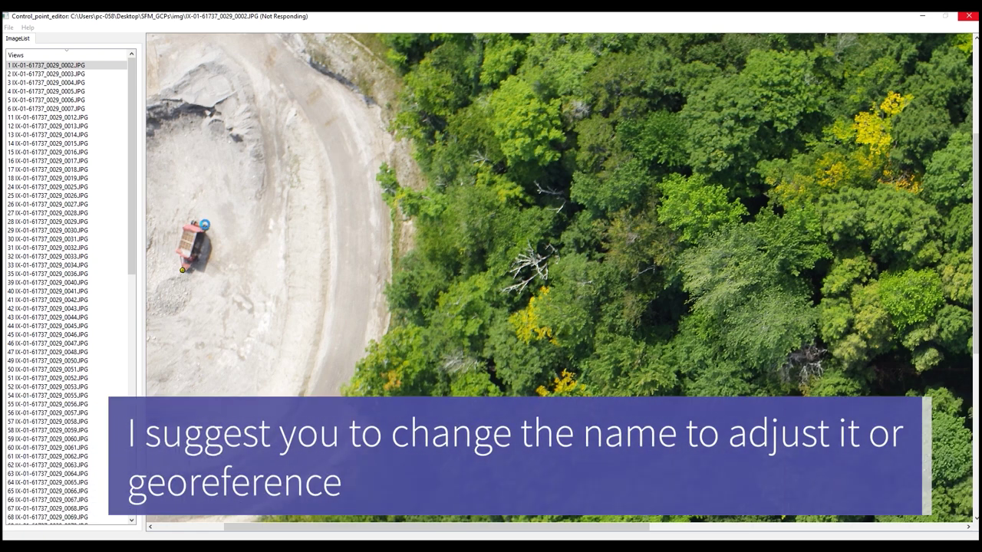
Save the registered project under a new name by adding _GeoRef to sfm_data.bin.
left_click(9, 27)
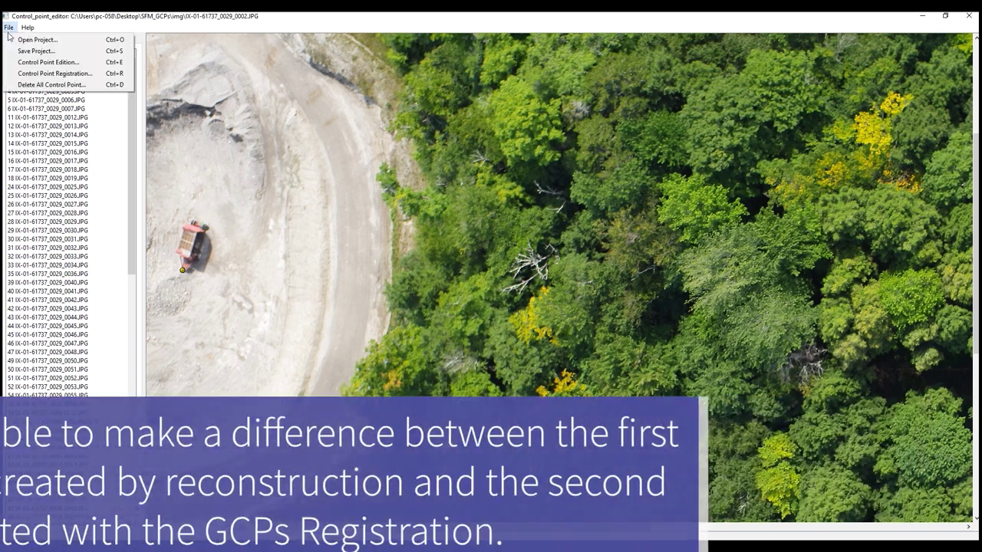
left_click(25, 52)
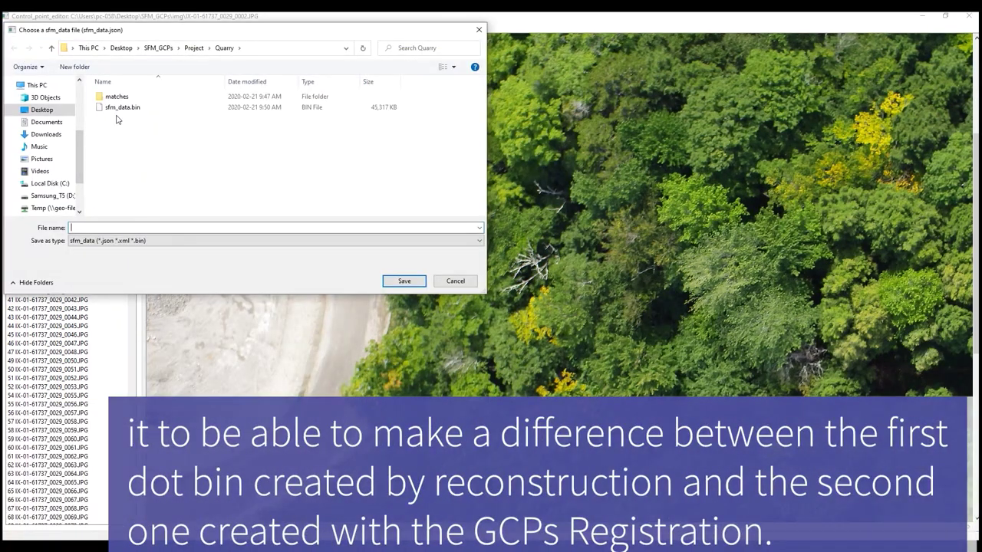
left_click(121, 107)
left_click(95, 227)
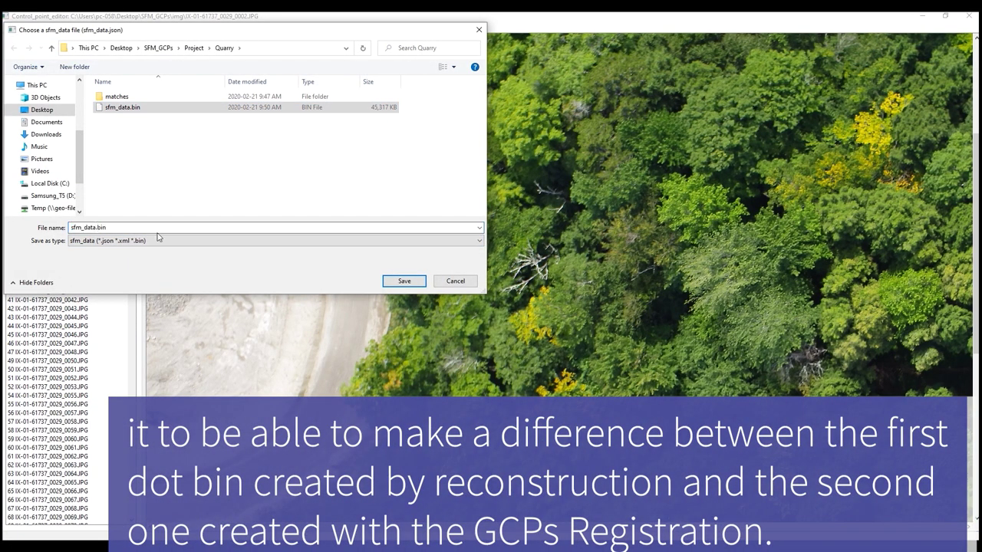
type("_G")
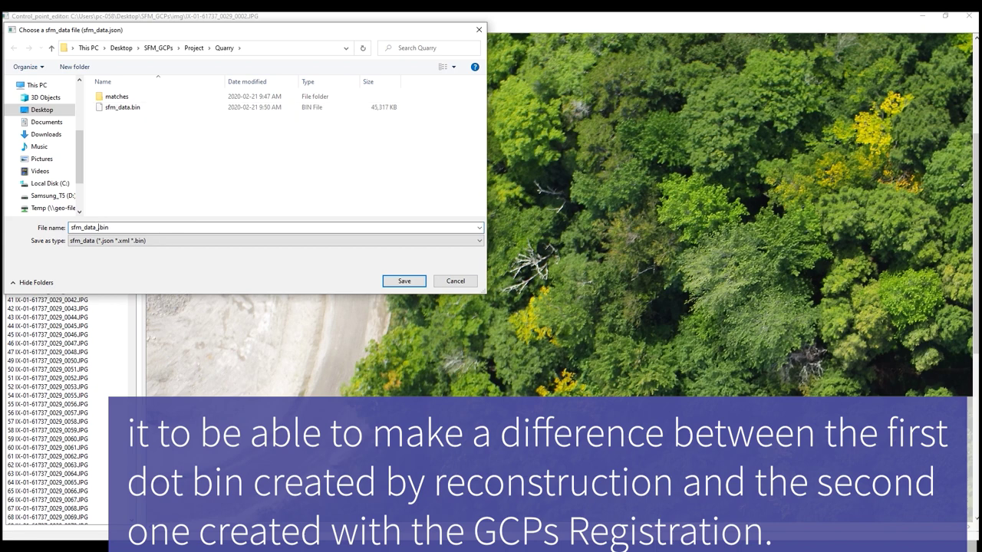
type("eoRef")
Save sfm_data_GeoRef.bin, then close the Control Point Editor and the spreadsheet without saving.
left_click(404, 282)
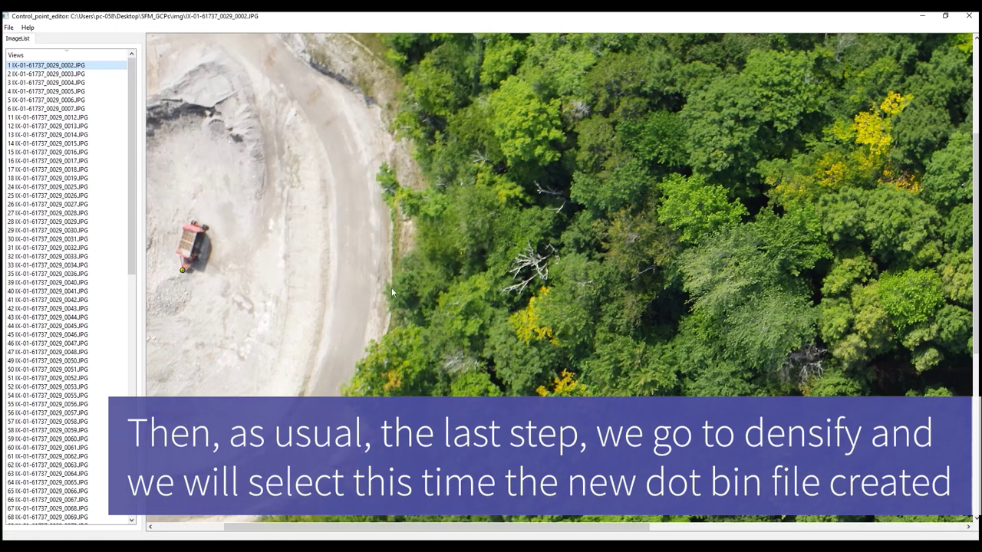
left_click(968, 17)
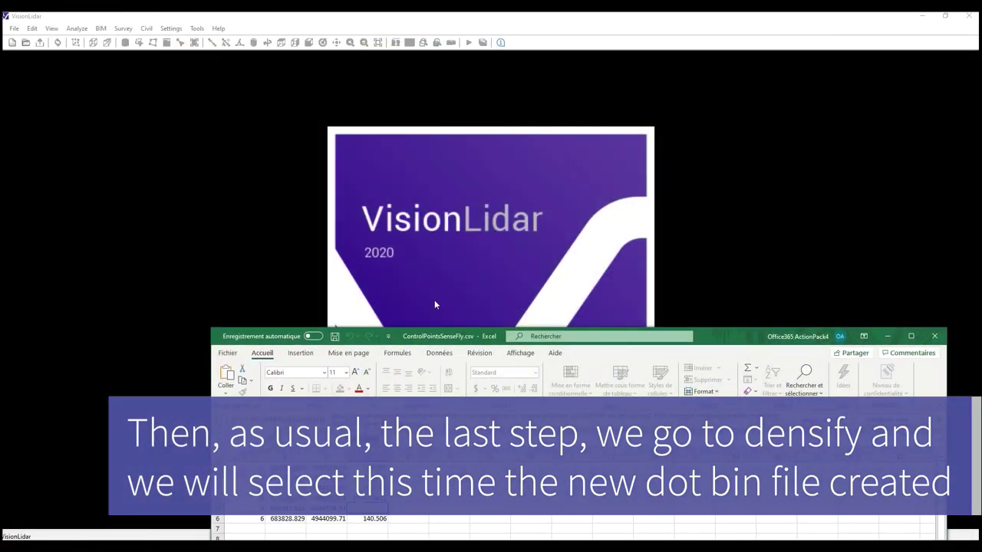
left_click(945, 339)
left_click(491, 287)
Start SFM Densify and point its file chooser to the Quarry folder's bin files.
left_click(197, 28)
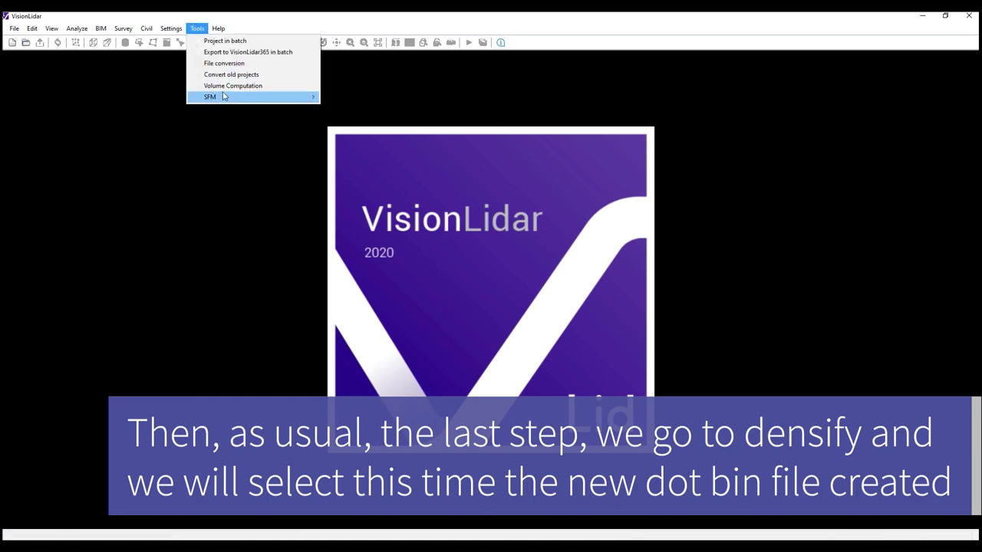
mouse_move(222, 97)
left_click(338, 120)
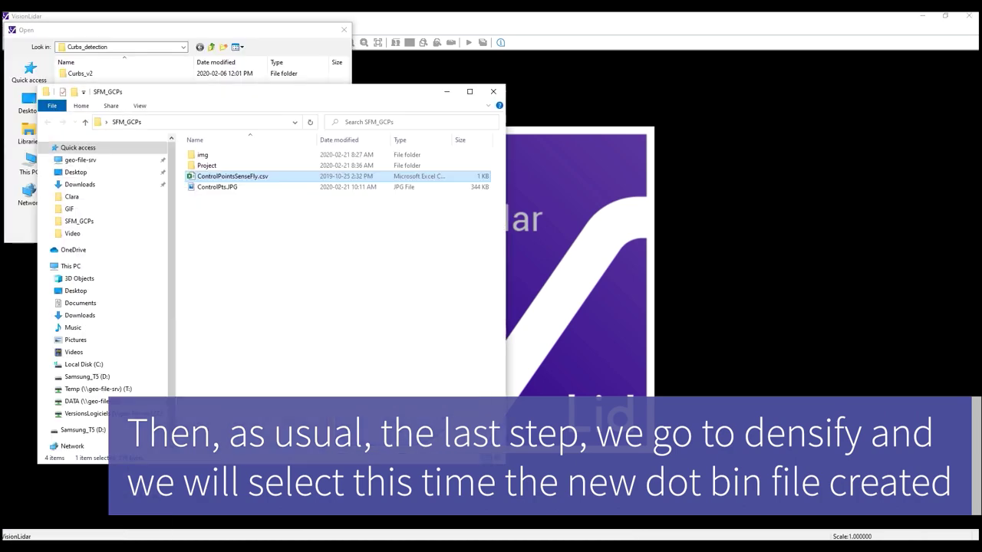
double_click(206, 165)
double_click(330, 212)
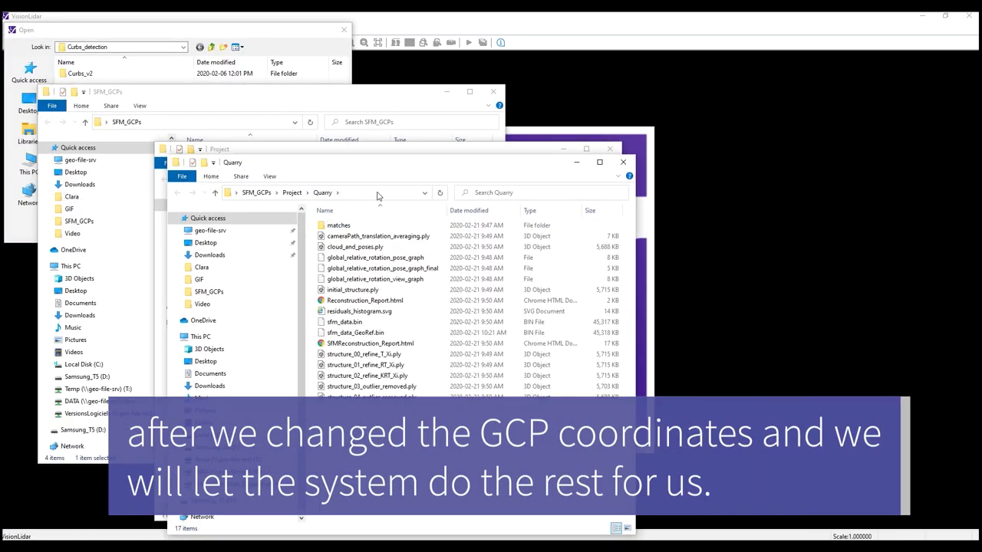
left_click(377, 195)
left_click(623, 161)
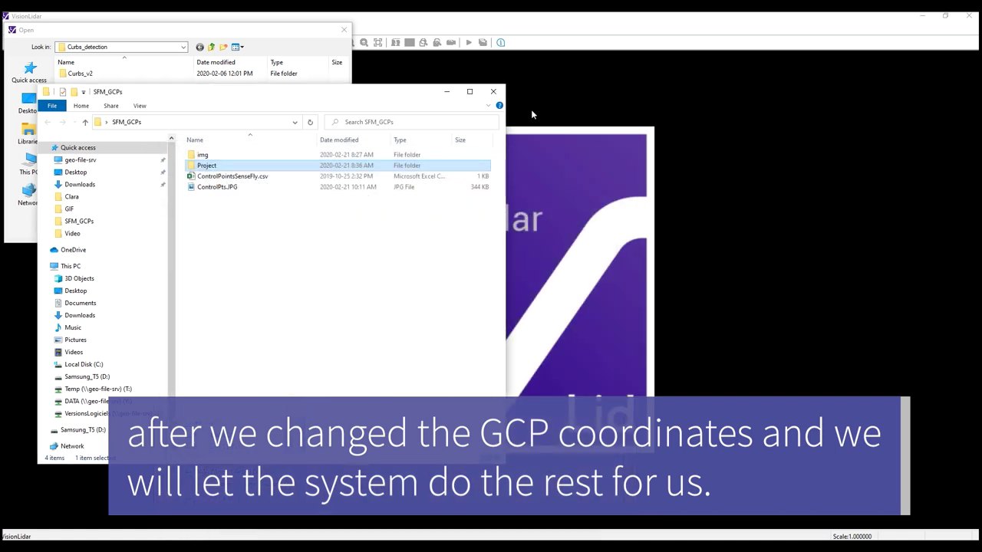
left_click(493, 92)
key("ctrl+v")
key("Return")
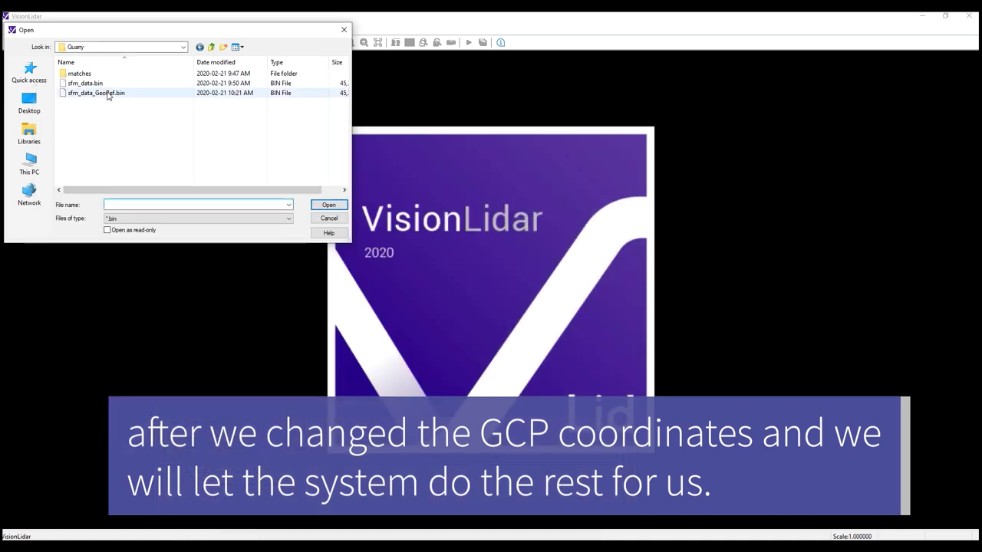